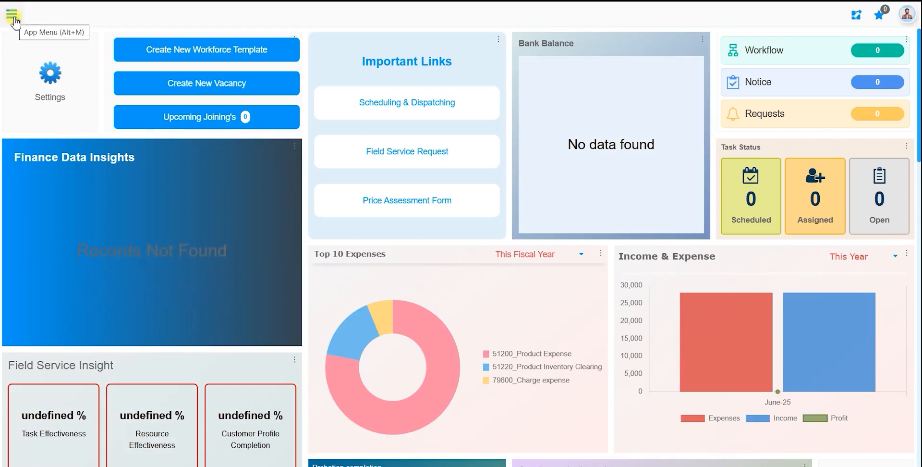
- Open the Inventory Count window from the storage operations of Material Management
{"action": "left_click", "coordinate": [15, 19]}
{"action": "type", "text": "inventory cou"}
{"action": "key", "text": "Down"}
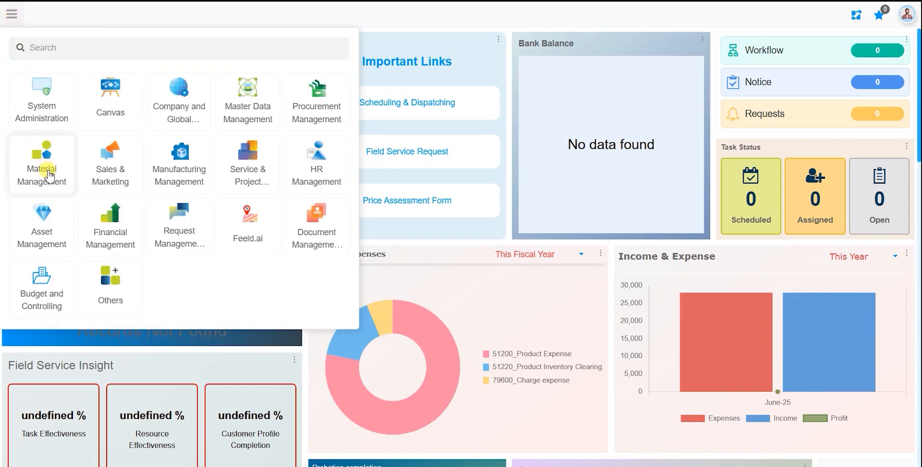
{"action": "left_click", "coordinate": [49, 174]}
{"action": "left_click", "coordinate": [295, 25]}
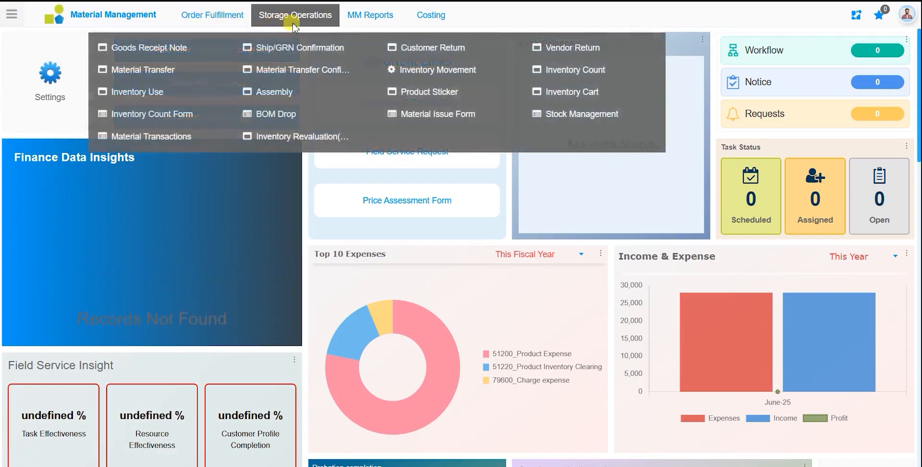
{"action": "left_click", "coordinate": [562, 76]}
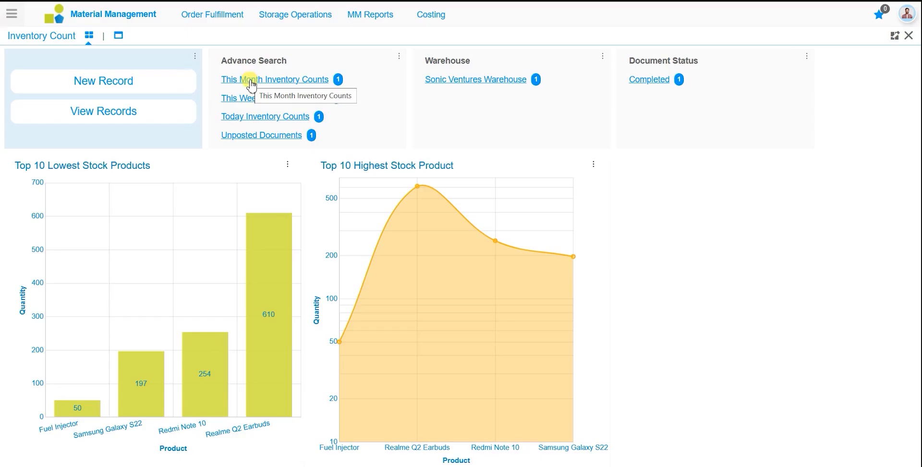
- View this month's inventory counts, remove the created-on filter condition, and return to the Inventory Count dashboard
{"action": "left_click", "coordinate": [303, 85]}
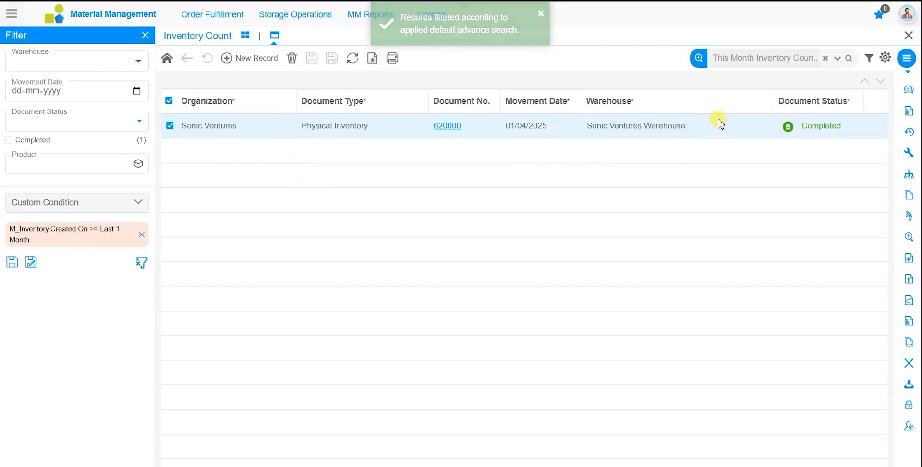
{"action": "left_click", "coordinate": [141, 237]}
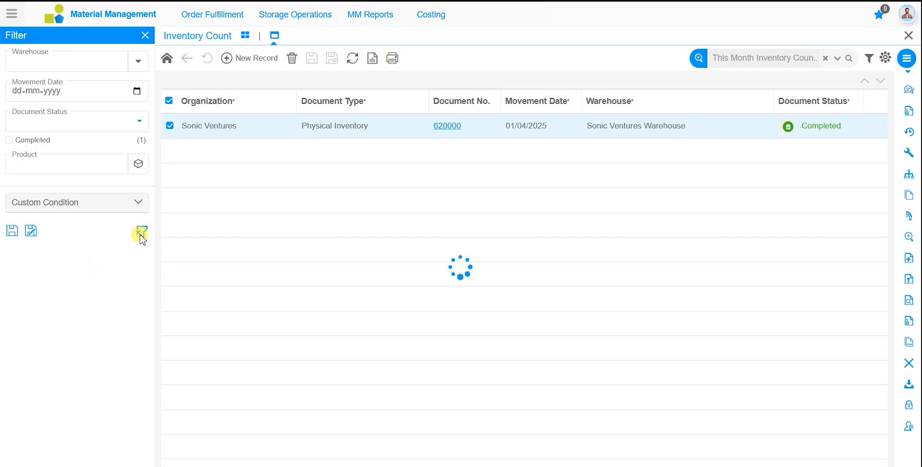
{"action": "left_click", "coordinate": [138, 203]}
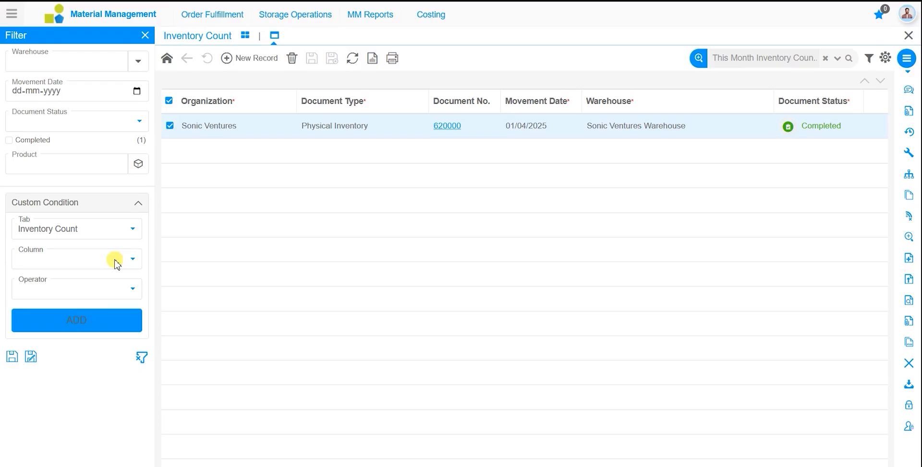
{"action": "left_click", "coordinate": [245, 37]}
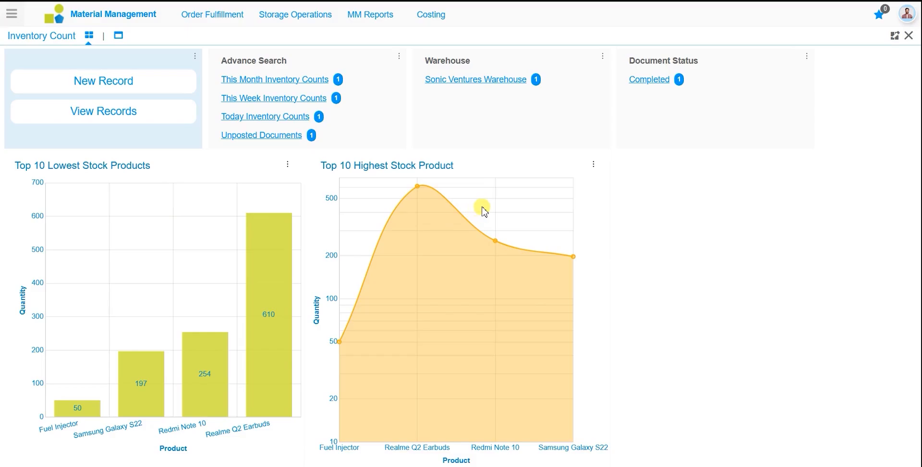
- Look through the Mosaic widgets available for the Inventory Count dashboard, leaving the layout as it is
{"action": "left_click", "coordinate": [894, 36]}
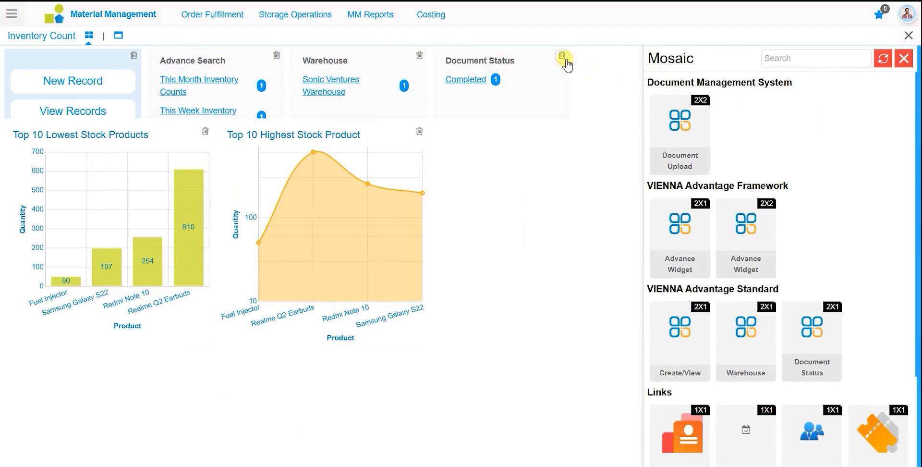
{"action": "scroll", "coordinate": [861, 211], "scroll_direction": "down", "scroll_amount": 3}
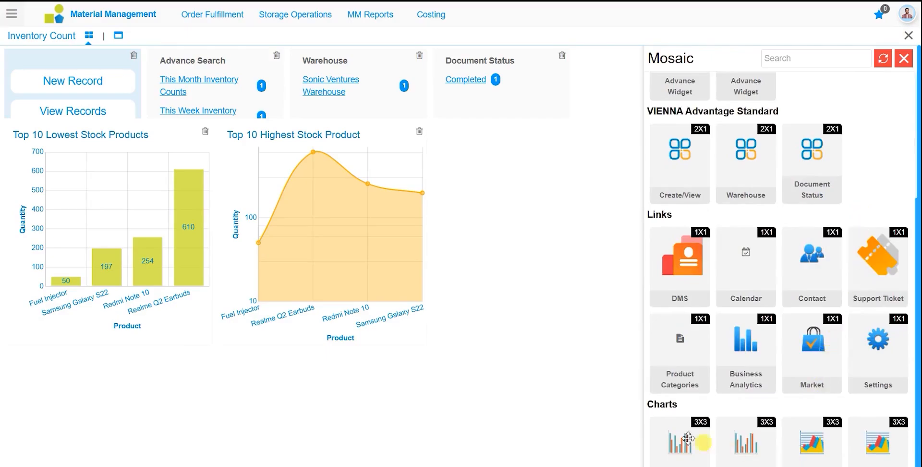
{"action": "scroll", "coordinate": [897, 215], "scroll_direction": "up", "scroll_amount": 3}
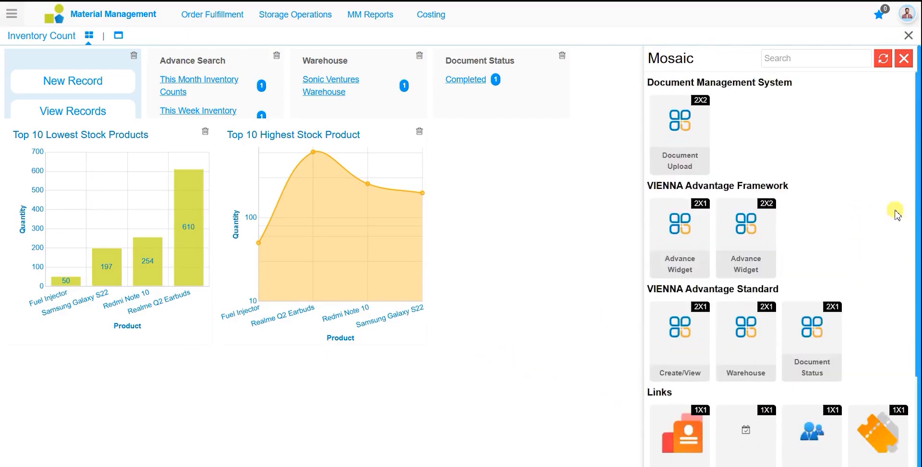
{"action": "left_click", "coordinate": [903, 58]}
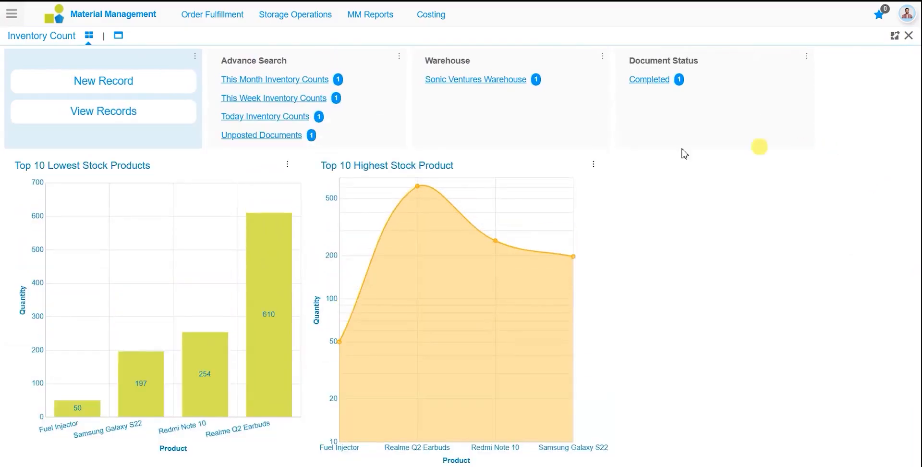
- Create and save an inventory count record for Sonic Ventures Warehouse with the document type Physical Inventory
{"action": "left_click", "coordinate": [128, 92]}
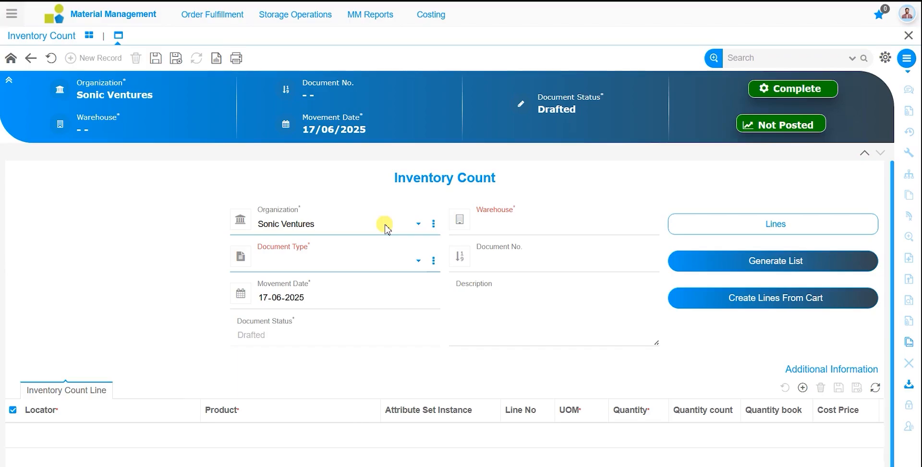
{"action": "left_click", "coordinate": [517, 225]}
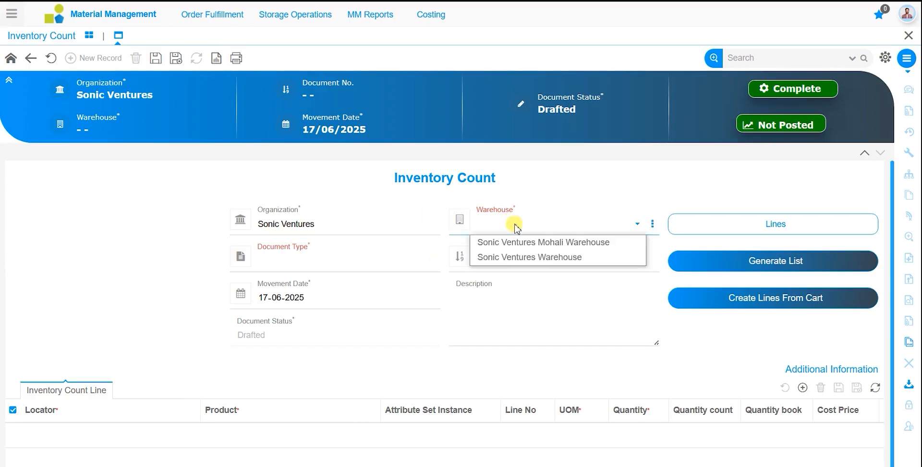
{"action": "left_click", "coordinate": [523, 258]}
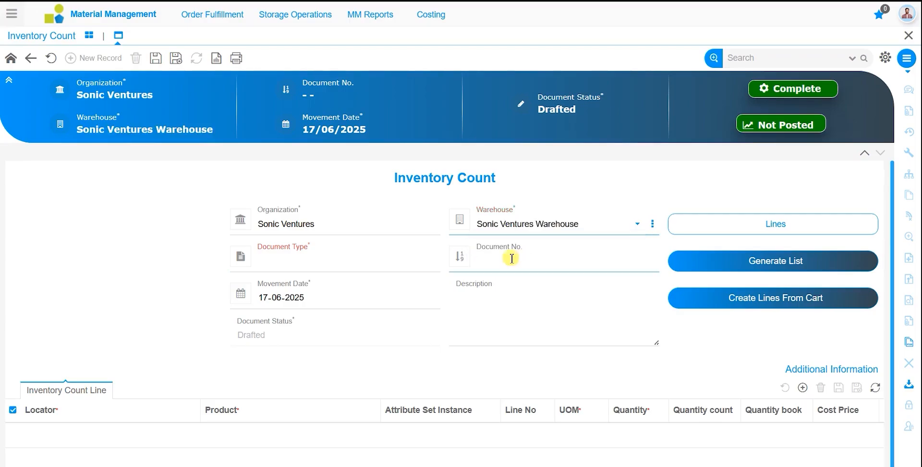
{"action": "left_click", "coordinate": [377, 264]}
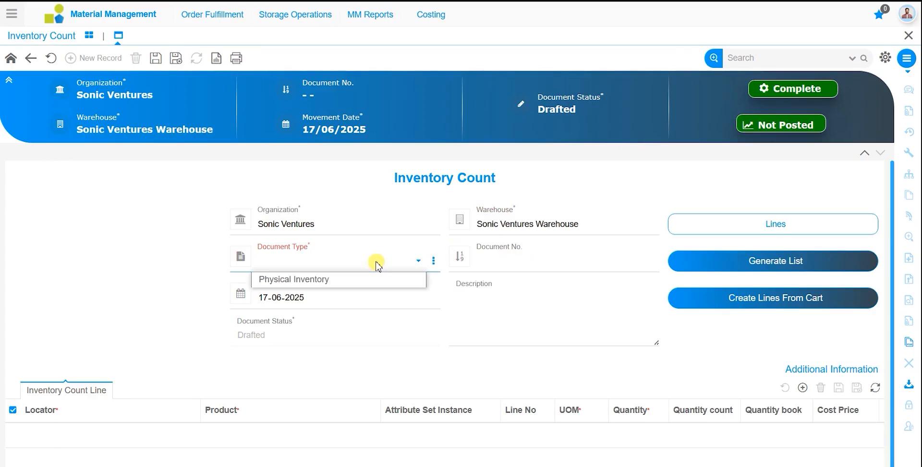
{"action": "left_click", "coordinate": [388, 283]}
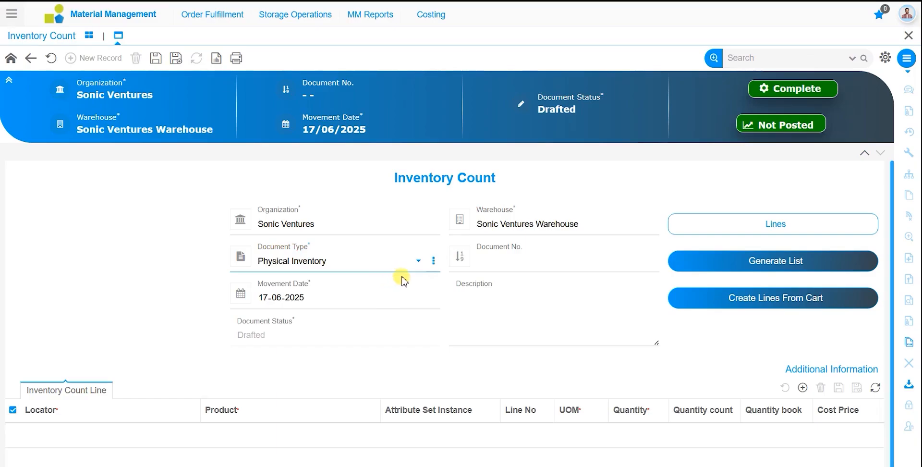
{"action": "left_click", "coordinate": [515, 268]}
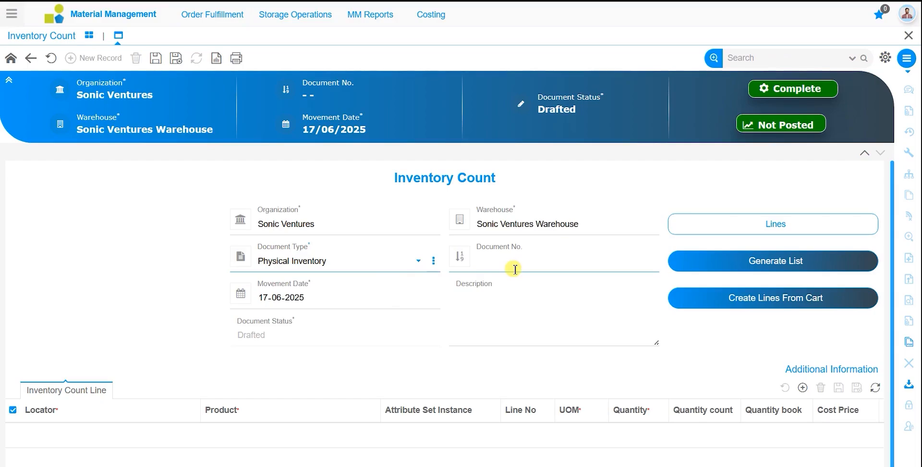
{"action": "left_click", "coordinate": [419, 272]}
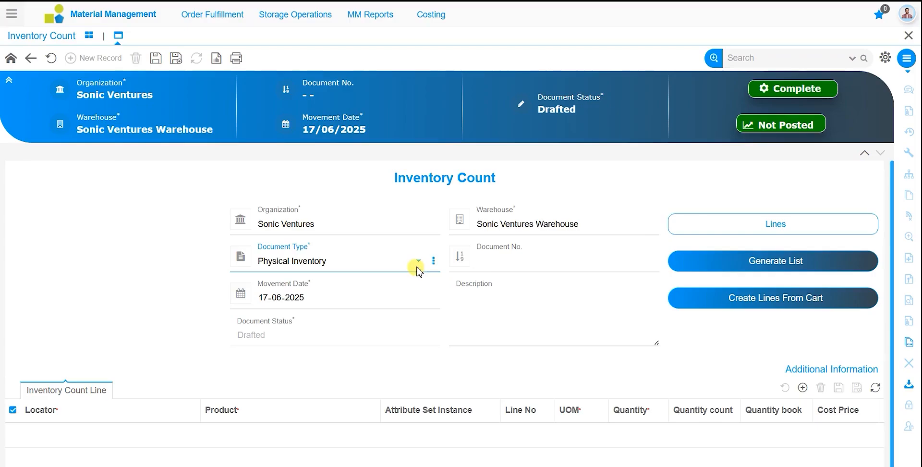
{"action": "left_click", "coordinate": [356, 291]}
{"action": "left_click", "coordinate": [155, 59]}
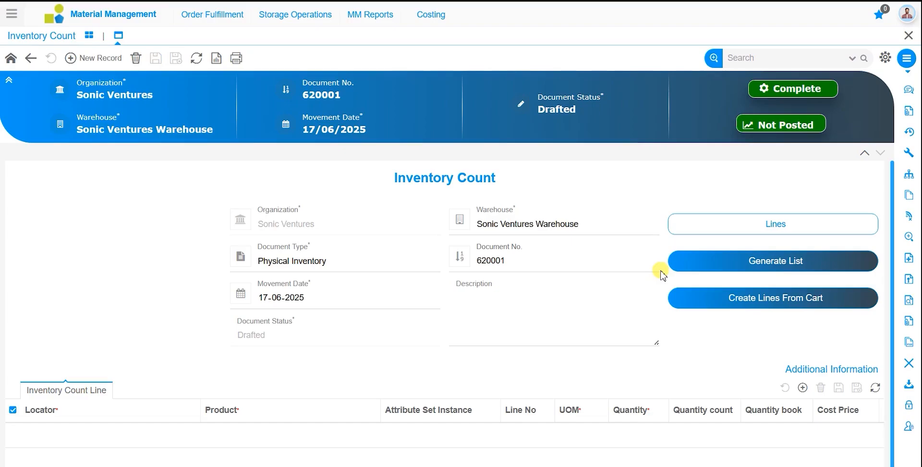
- Start the Generate List process, with product category Mobiles and Accessiores and inventory quantity not 0
{"action": "left_click", "coordinate": [723, 271]}
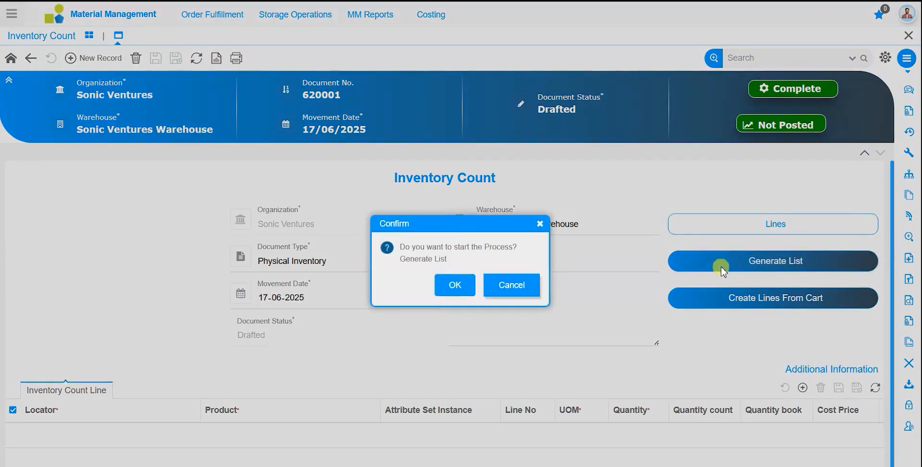
{"action": "left_click", "coordinate": [456, 289]}
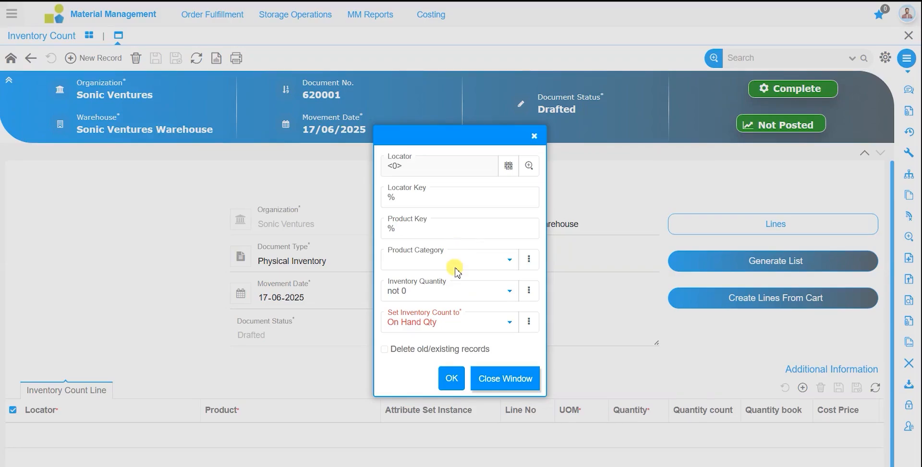
{"action": "left_click", "coordinate": [457, 272]}
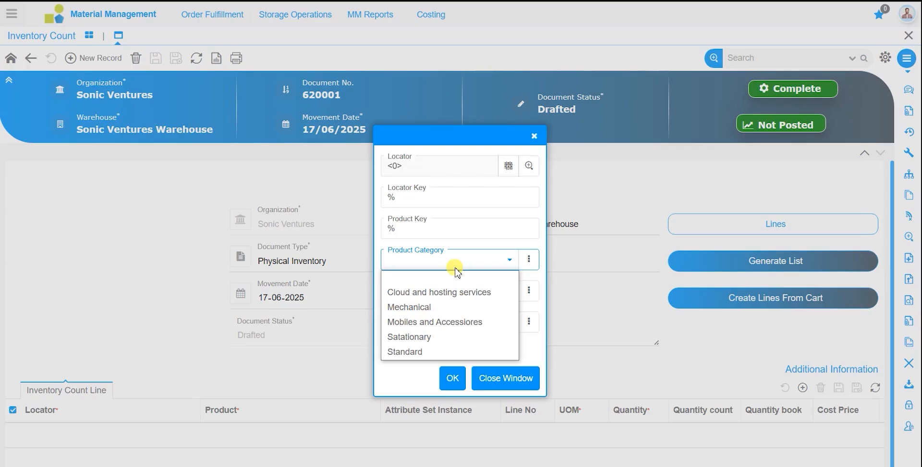
{"action": "left_click", "coordinate": [465, 323]}
{"action": "left_click", "coordinate": [470, 293]}
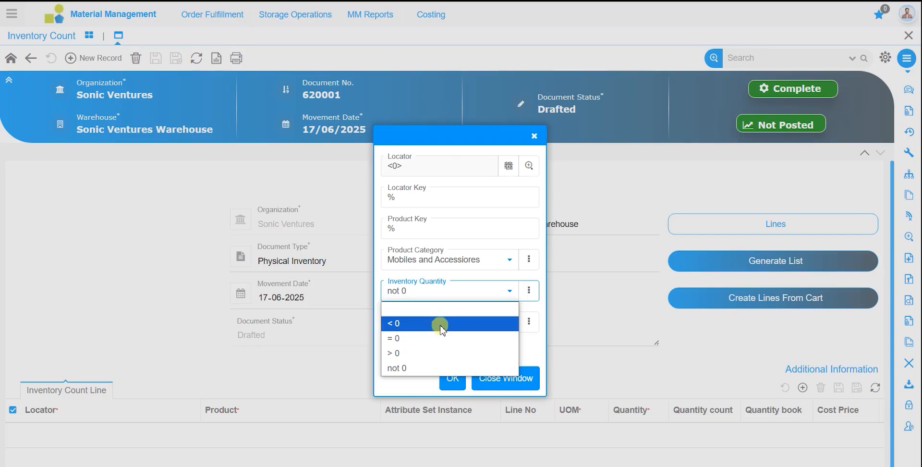
{"action": "left_click", "coordinate": [452, 367]}
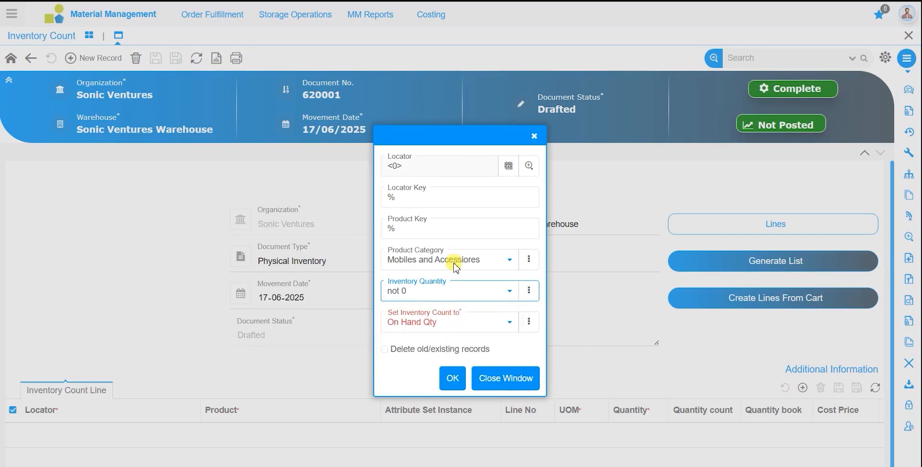
- Clear the product category, set the inventory count to Zero, and generate the inventory count lines
{"action": "left_click", "coordinate": [454, 259]}
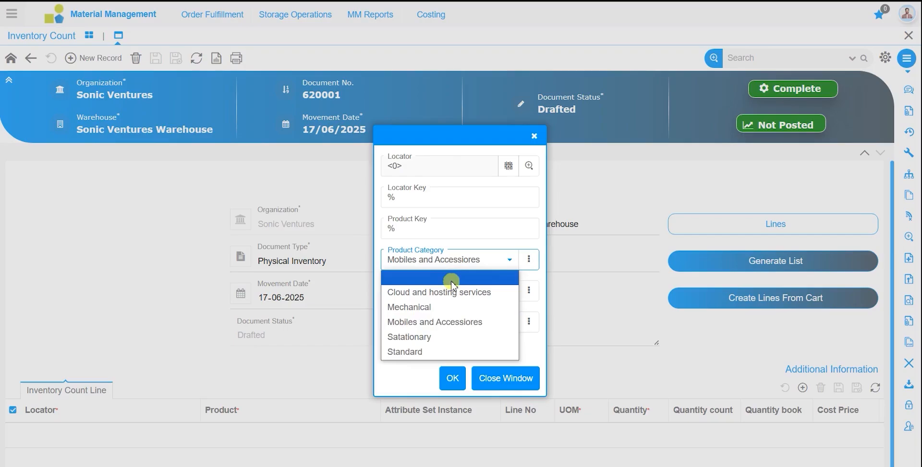
{"action": "left_click", "coordinate": [454, 277]}
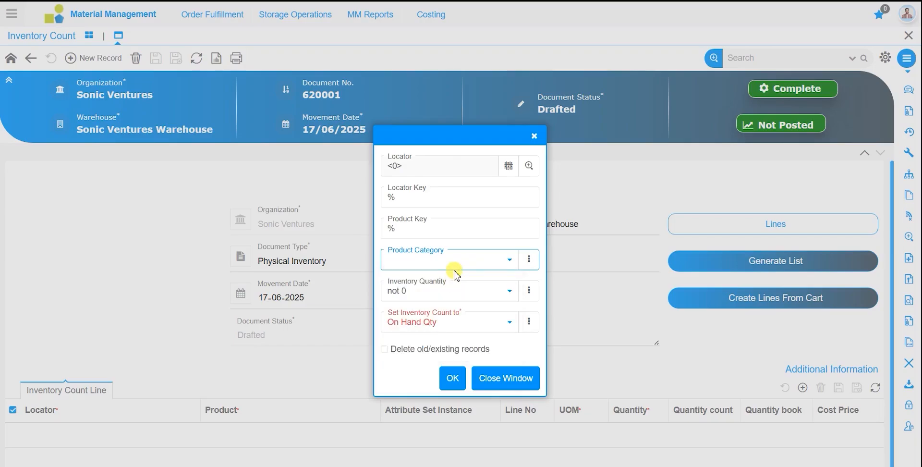
{"action": "left_click", "coordinate": [495, 328]}
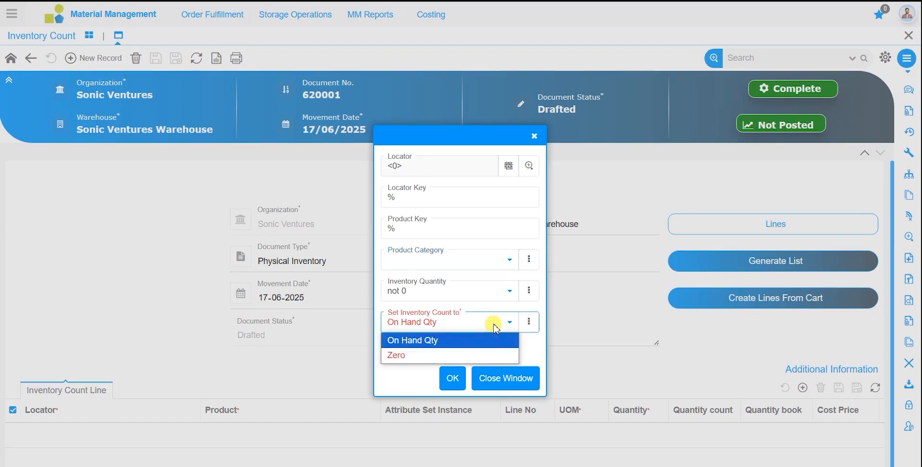
{"action": "left_click", "coordinate": [489, 356]}
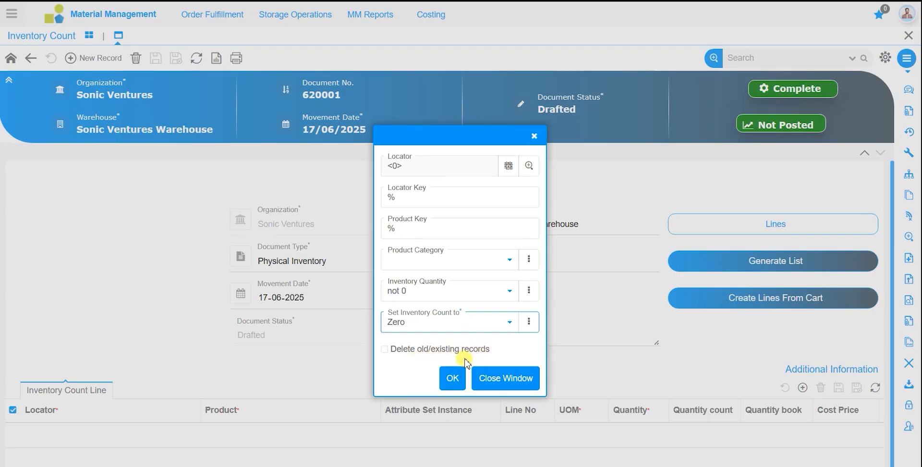
{"action": "left_click", "coordinate": [454, 379]}
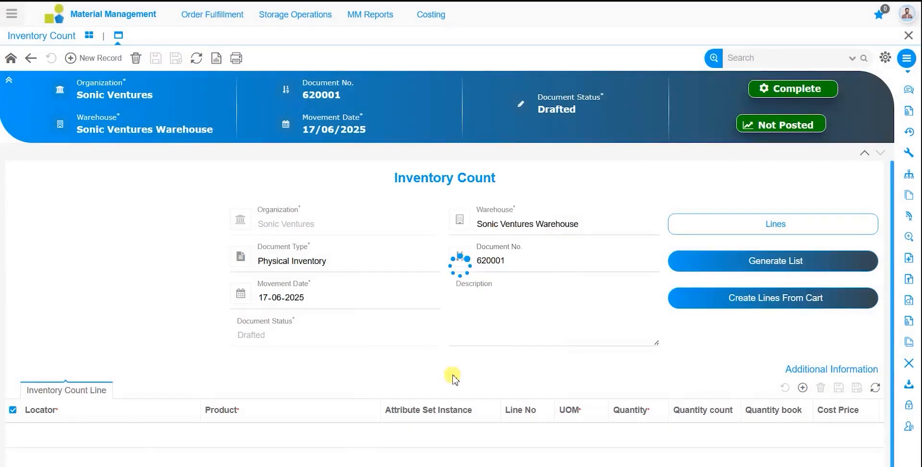
{"action": "scroll", "coordinate": [543, 367], "scroll_direction": "down", "scroll_amount": 1}
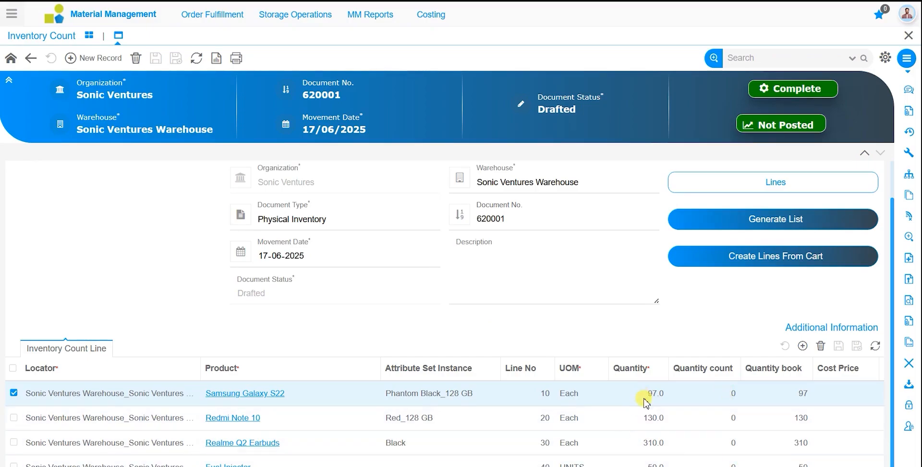
{"action": "scroll", "coordinate": [644, 406], "scroll_direction": "up", "scroll_amount": 1}
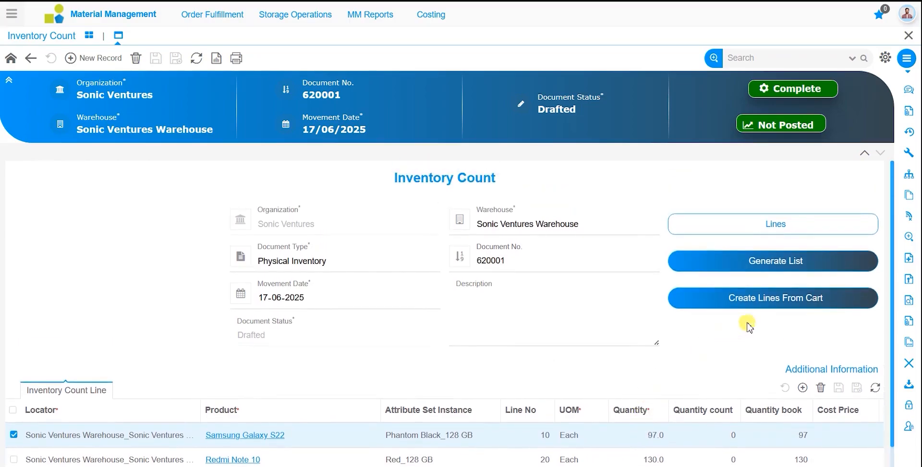
- Check which carts are available for creating inventory count lines, without adding any
{"action": "left_click", "coordinate": [768, 307]}
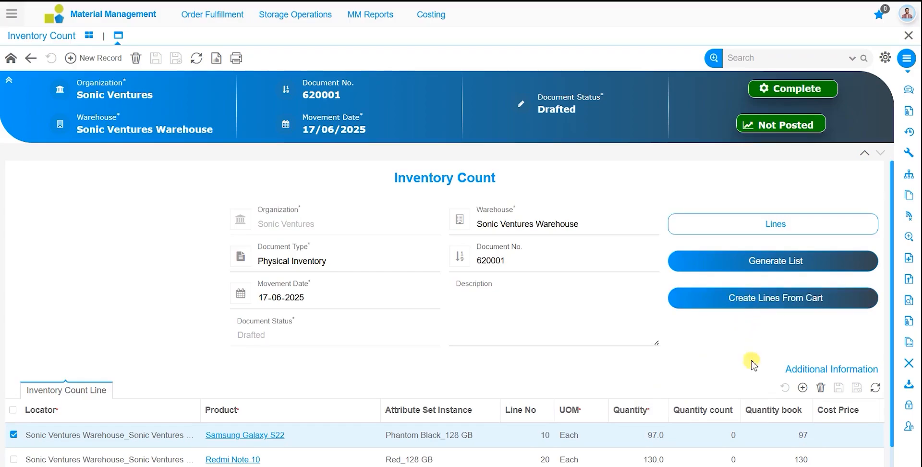
{"action": "left_click", "coordinate": [775, 305]}
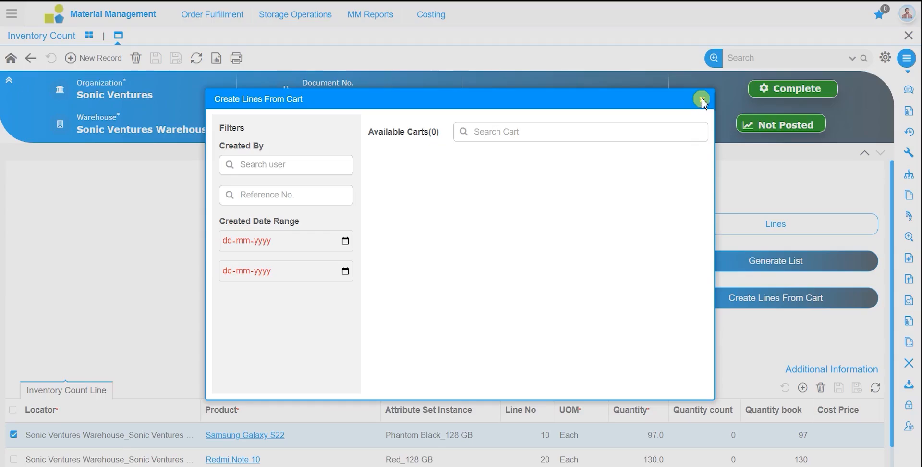
{"action": "left_click", "coordinate": [702, 99]}
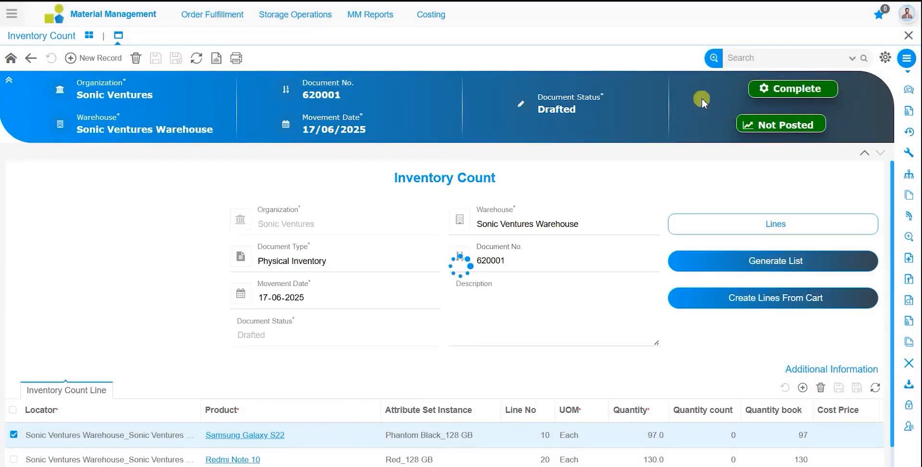
- Open the Samsung Galaxy S22 inventory count line and view its attribute set instance details without changing them
{"action": "left_click", "coordinate": [740, 225]}
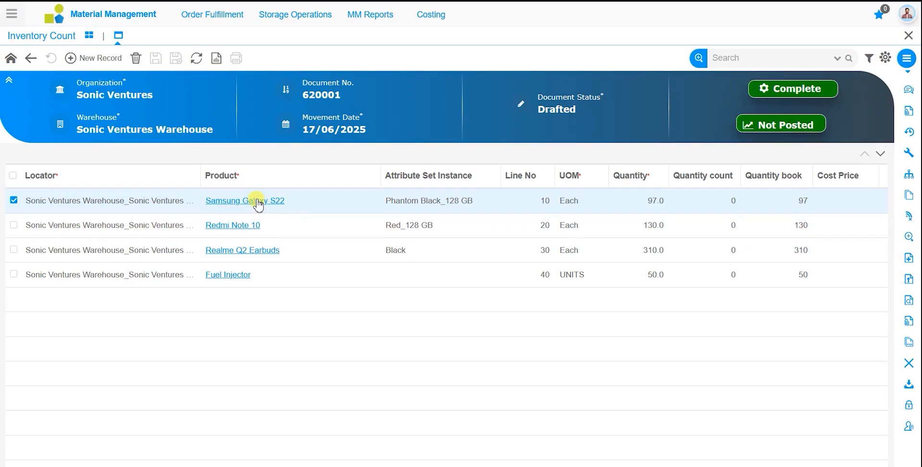
{"action": "left_click", "coordinate": [258, 202]}
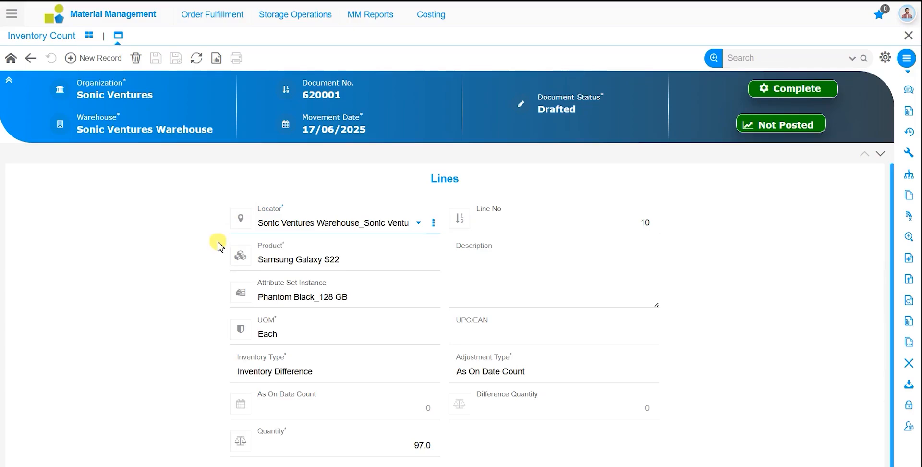
{"action": "left_click", "coordinate": [298, 232]}
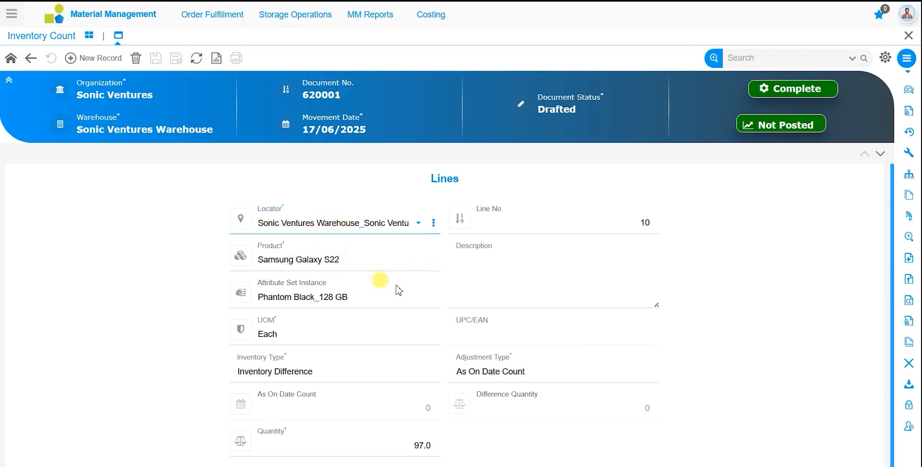
{"action": "left_click", "coordinate": [430, 297]}
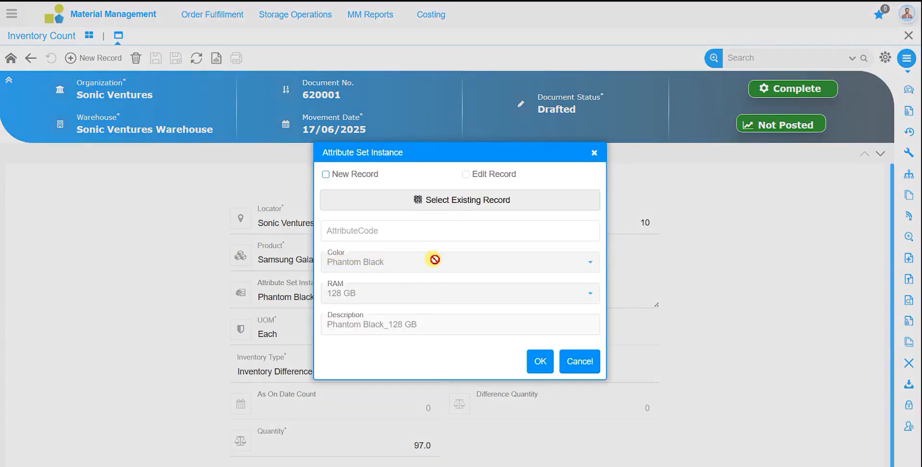
{"action": "left_click", "coordinate": [596, 154]}
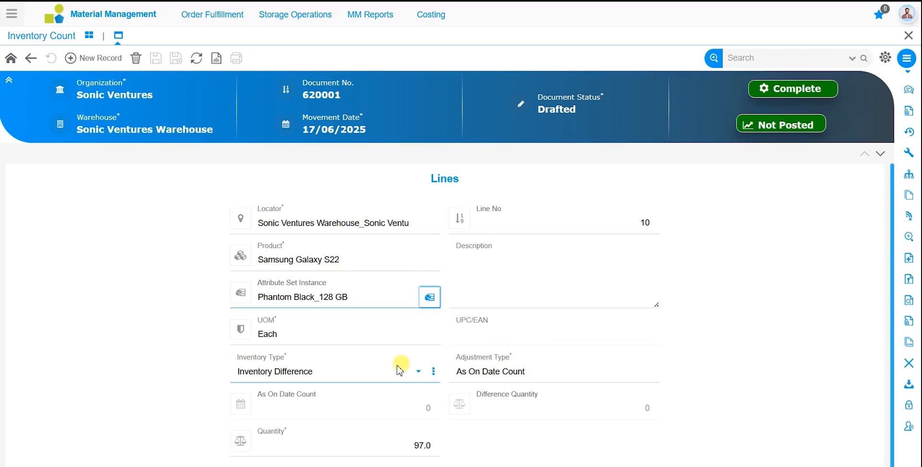
- Try the Charge Account inventory type on the Samsung Galaxy S22 line, check the available charges, and restore Inventory Difference
{"action": "left_click", "coordinate": [393, 379]}
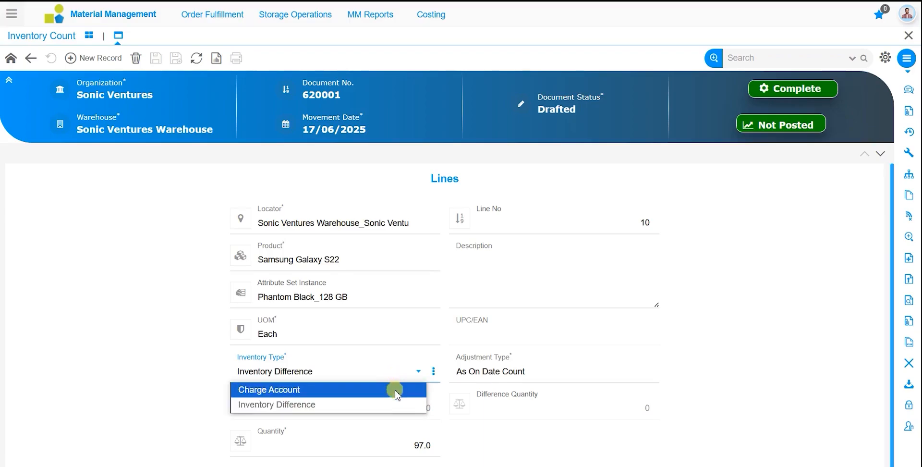
{"action": "left_click", "coordinate": [395, 390]}
{"action": "scroll", "coordinate": [488, 406], "scroll_direction": "down", "scroll_amount": 1}
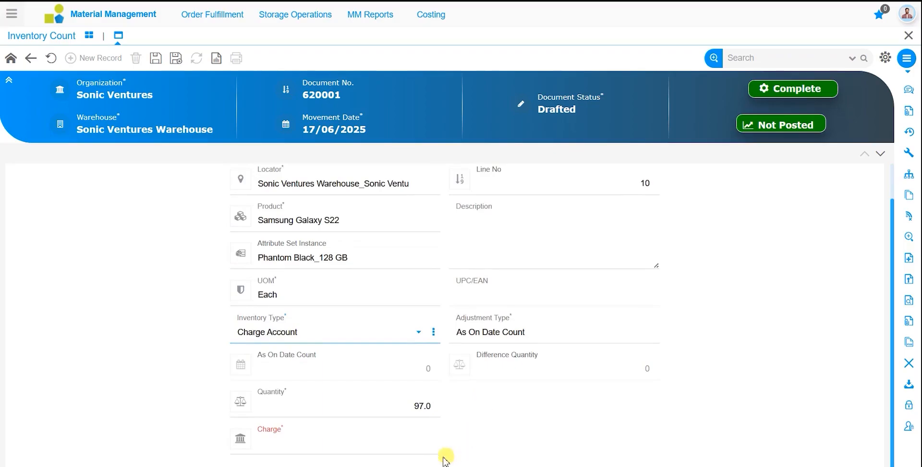
{"action": "left_click", "coordinate": [377, 446]}
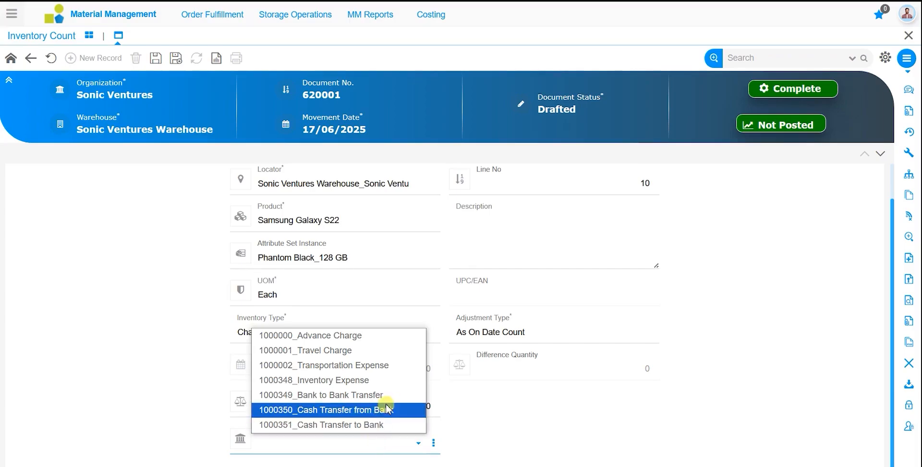
{"action": "left_click", "coordinate": [523, 399]}
{"action": "left_click", "coordinate": [385, 333]}
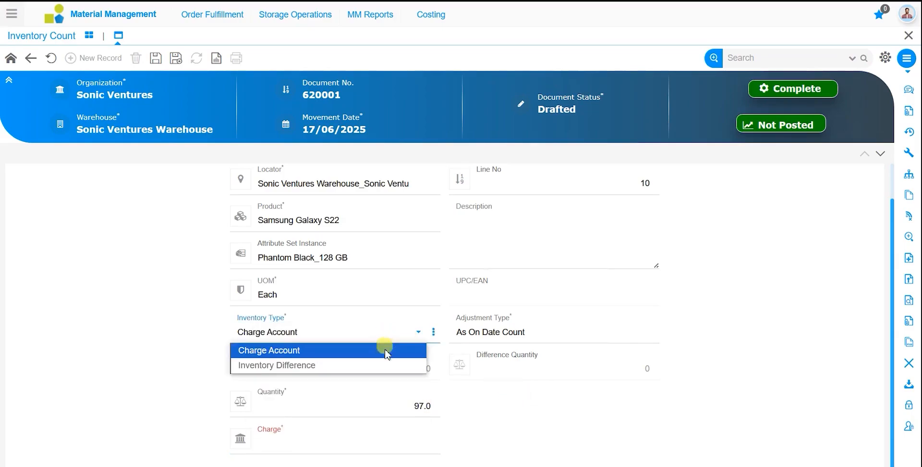
{"action": "left_click", "coordinate": [384, 364]}
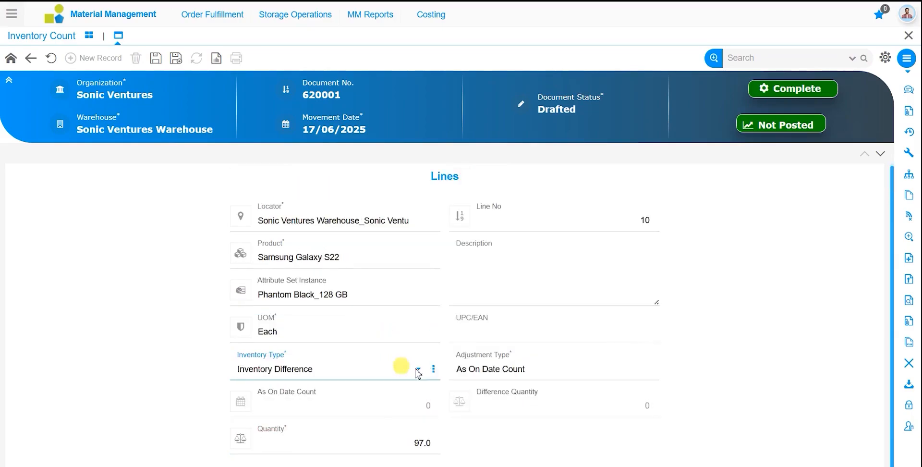
- Keep As On Date Count as the Samsung Galaxy S22 line's adjustment type, set its quantity to 100, and save
{"action": "left_click", "coordinate": [535, 374]}
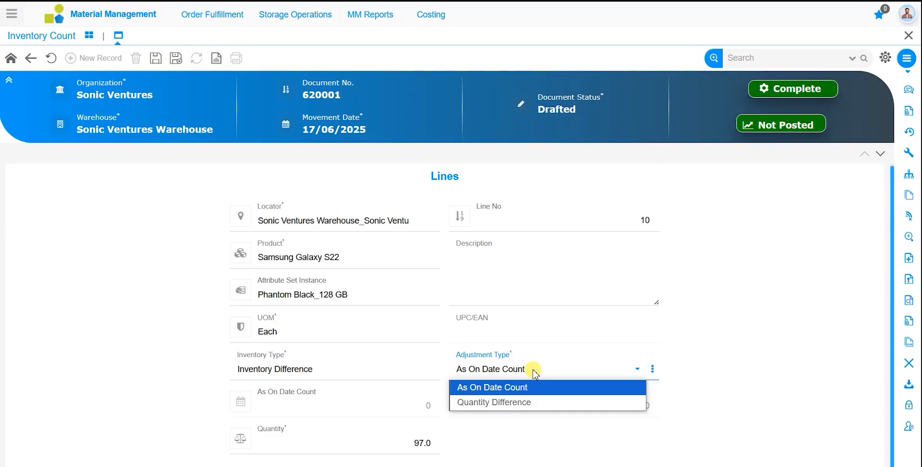
{"action": "left_click", "coordinate": [535, 373]}
{"action": "left_click", "coordinate": [429, 443]}
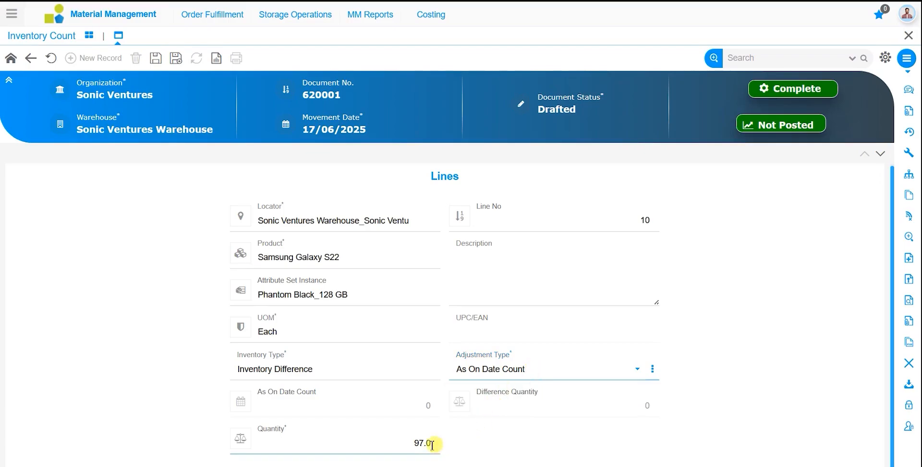
{"action": "left_click", "coordinate": [373, 444]}
{"action": "type", "text": "100"}
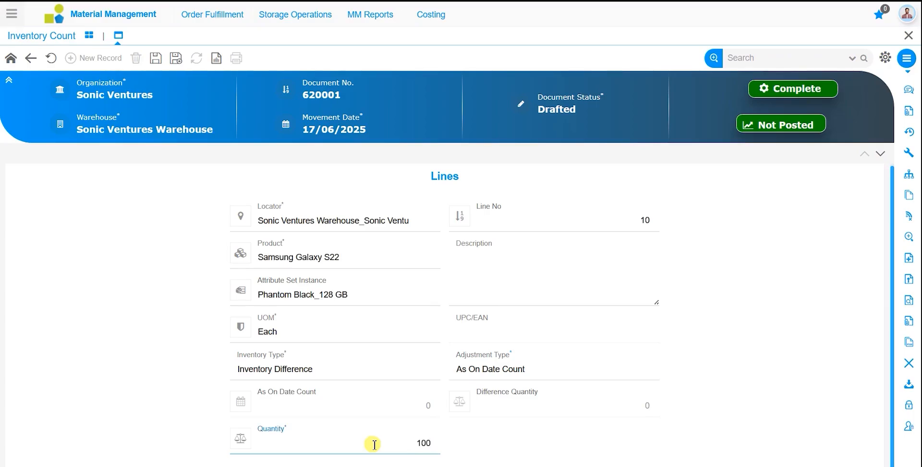
{"action": "left_click", "coordinate": [156, 59]}
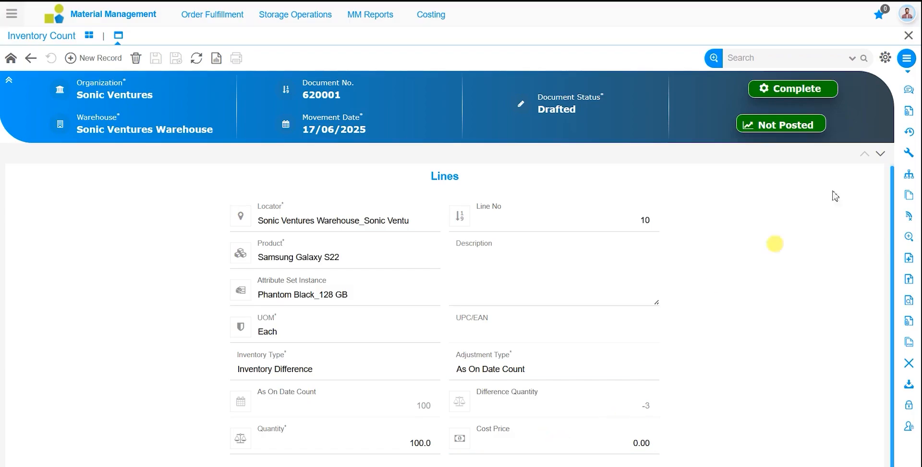
- On the Redmi Note 10 line, set the adjustment type to Quantity Difference and the quantity to 6, and save
{"action": "left_click", "coordinate": [882, 163]}
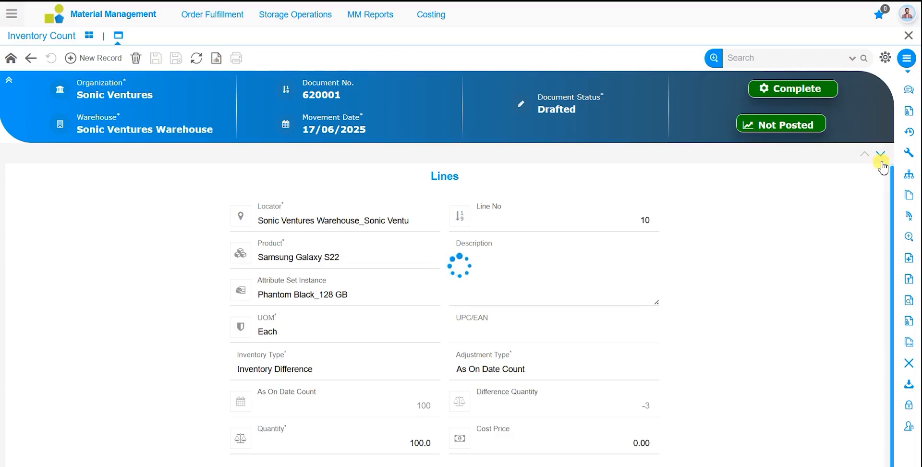
{"action": "left_click", "coordinate": [610, 372]}
{"action": "left_click", "coordinate": [583, 373]}
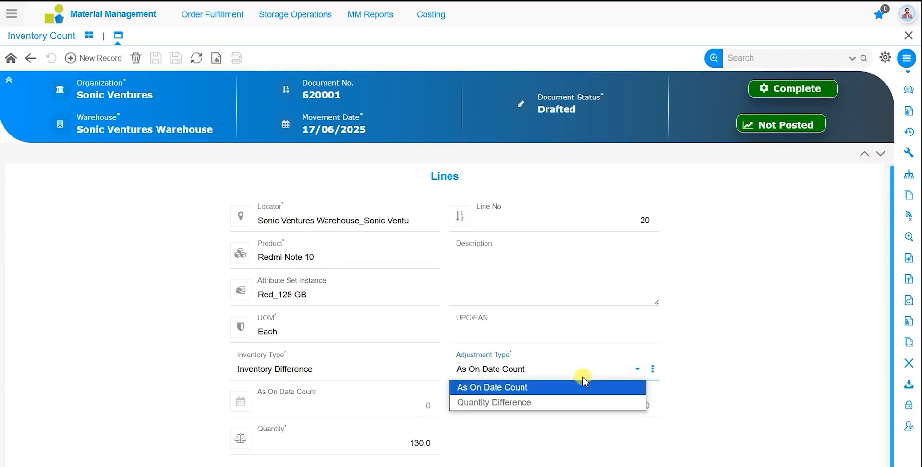
{"action": "left_click", "coordinate": [583, 403]}
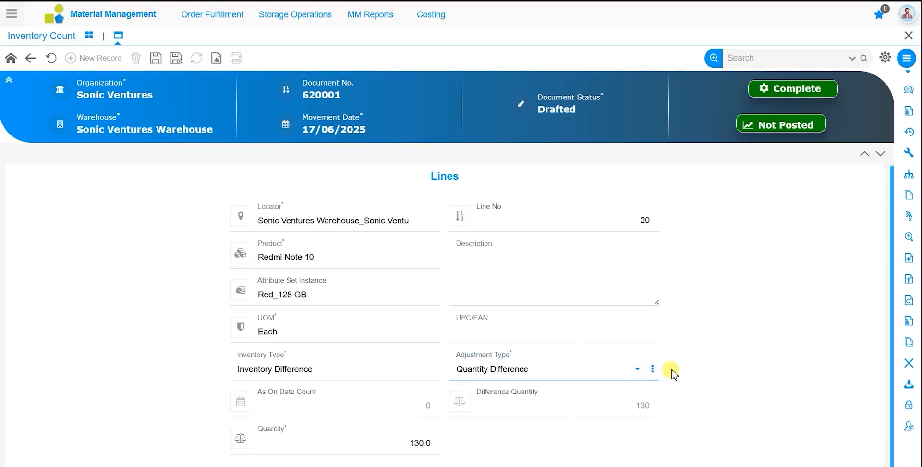
{"action": "left_click", "coordinate": [395, 445]}
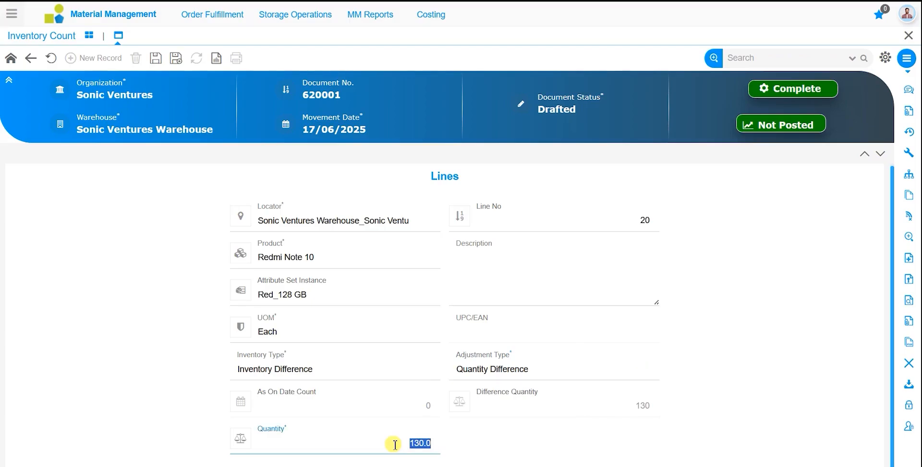
{"action": "type", "text": "6"}
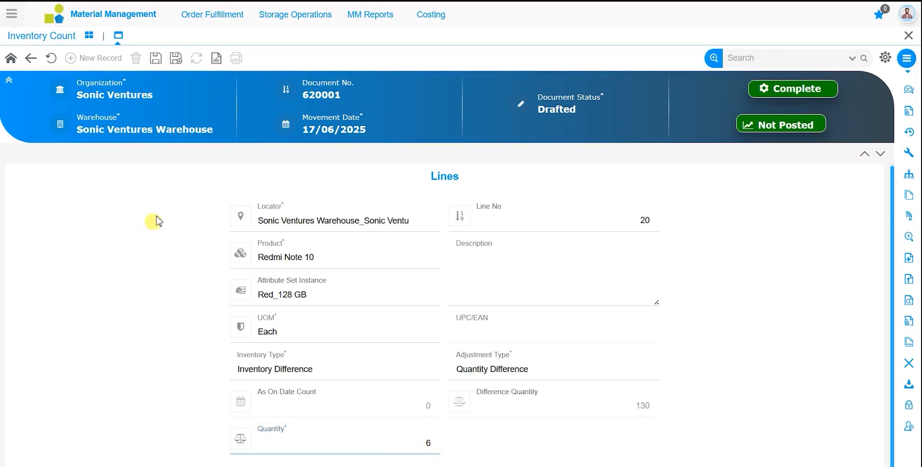
{"action": "left_click", "coordinate": [156, 59]}
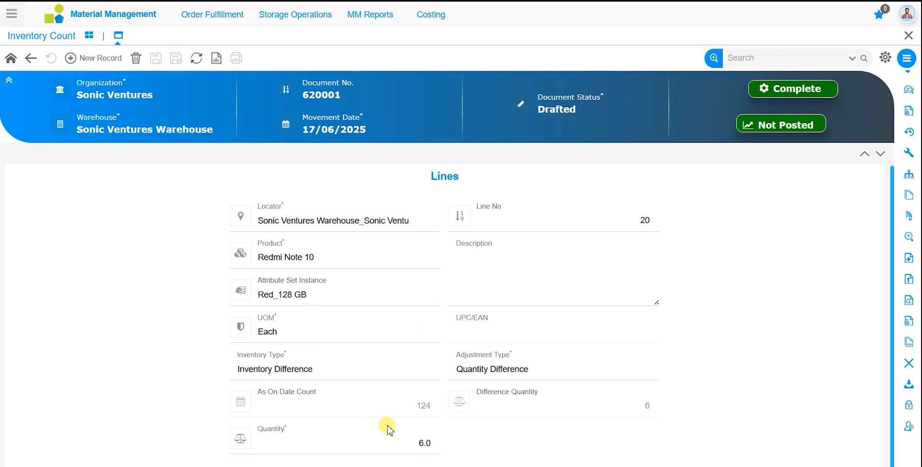
- Set the Realme Q2 Earbuds line's quantity to 300 and save the line
{"action": "left_click", "coordinate": [879, 157]}
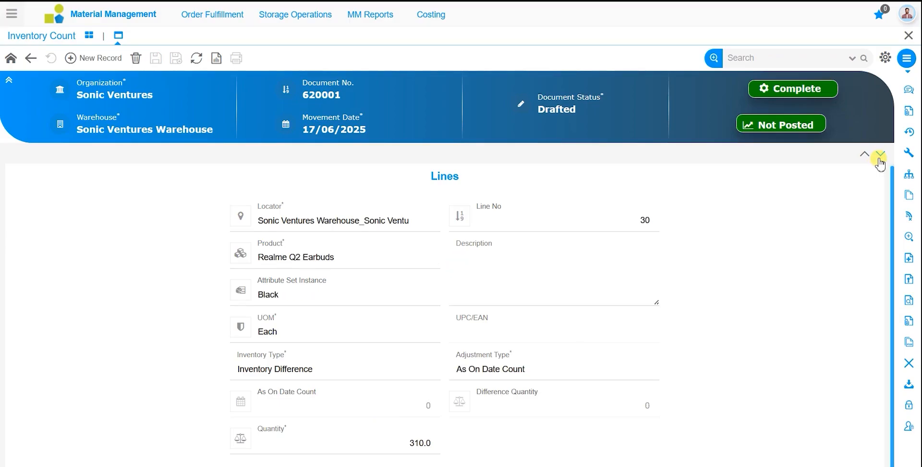
{"action": "left_click", "coordinate": [406, 449]}
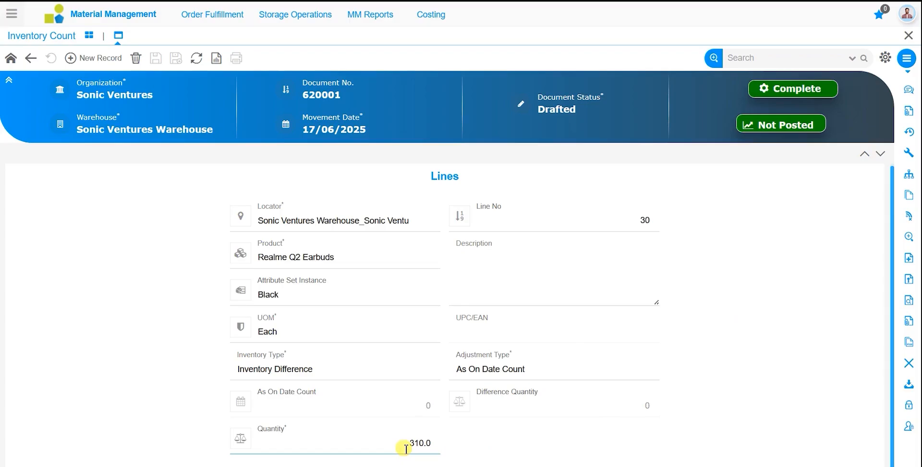
{"action": "double_click", "coordinate": [411, 447]}
{"action": "type", "text": "300"}
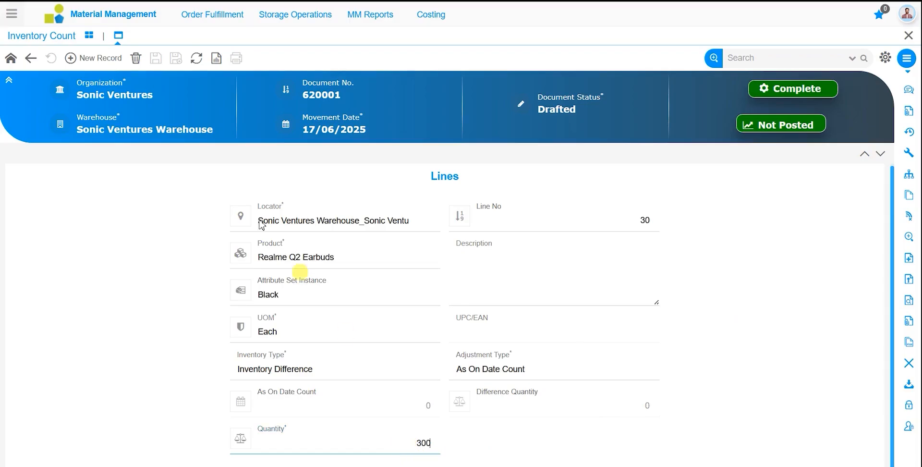
{"action": "left_click", "coordinate": [157, 58]}
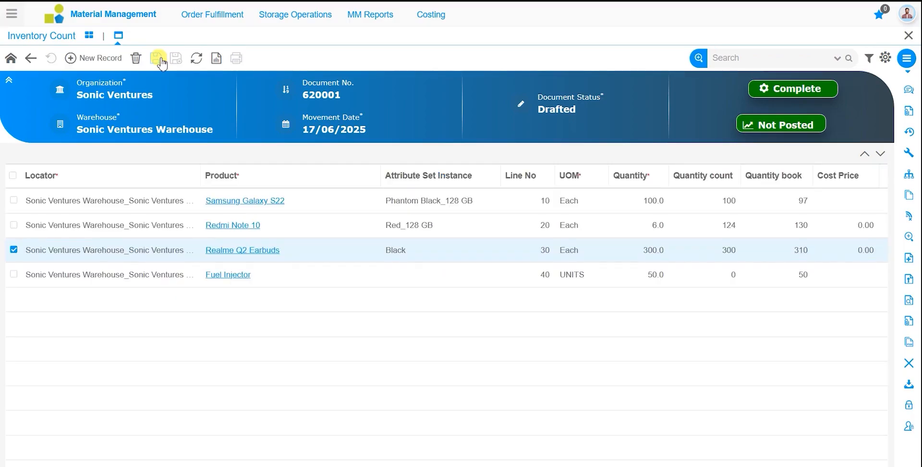
- Change the Samsung Galaxy S22 line's adjustment type to Quantity Difference with a quantity of -3, and save
{"action": "double_click", "coordinate": [557, 210]}
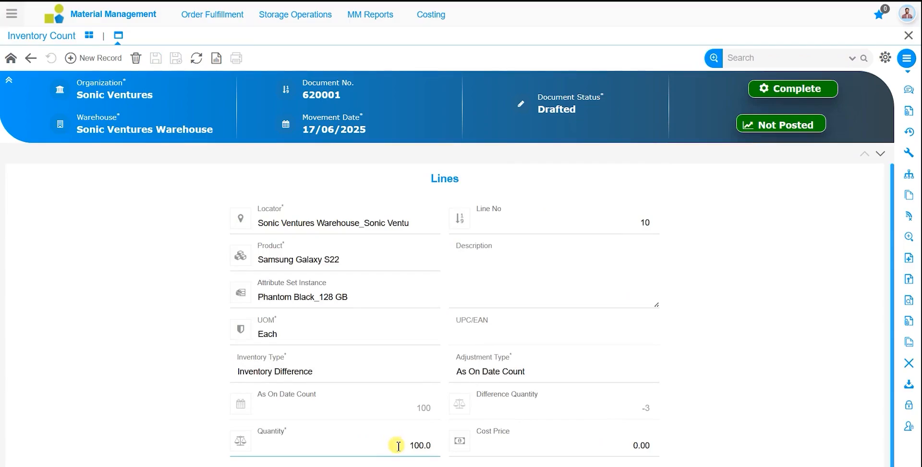
{"action": "left_click", "coordinate": [495, 373]}
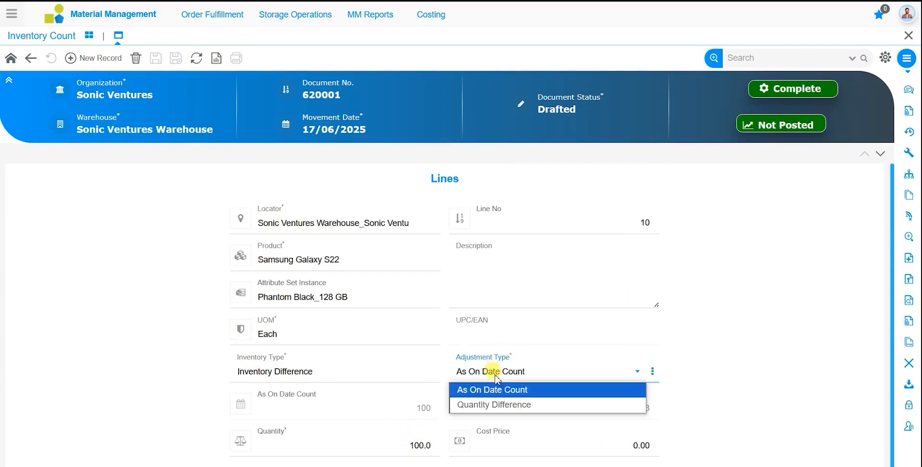
{"action": "left_click", "coordinate": [510, 406]}
{"action": "left_click", "coordinate": [411, 444]}
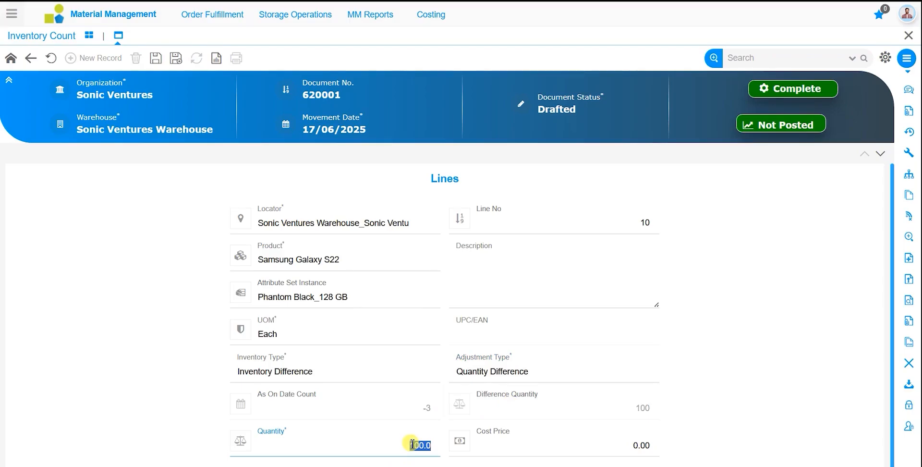
{"action": "type", "text": "-100"}
{"action": "key", "text": "Return"}
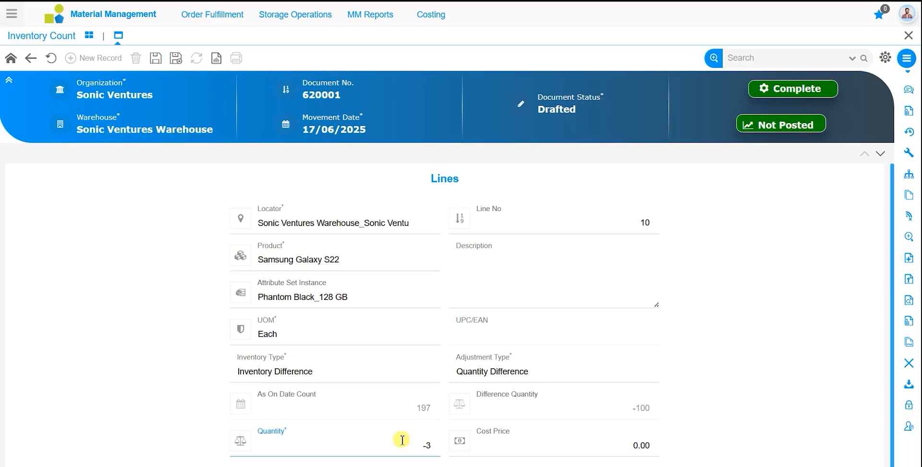
{"action": "left_click", "coordinate": [161, 61]}
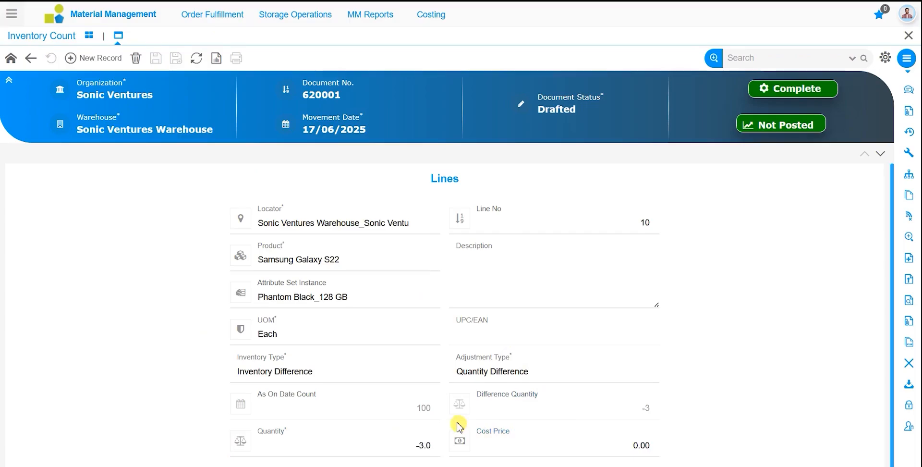
- Delete the Fuel Injector line from the inventory count
{"action": "left_click", "coordinate": [882, 153]}
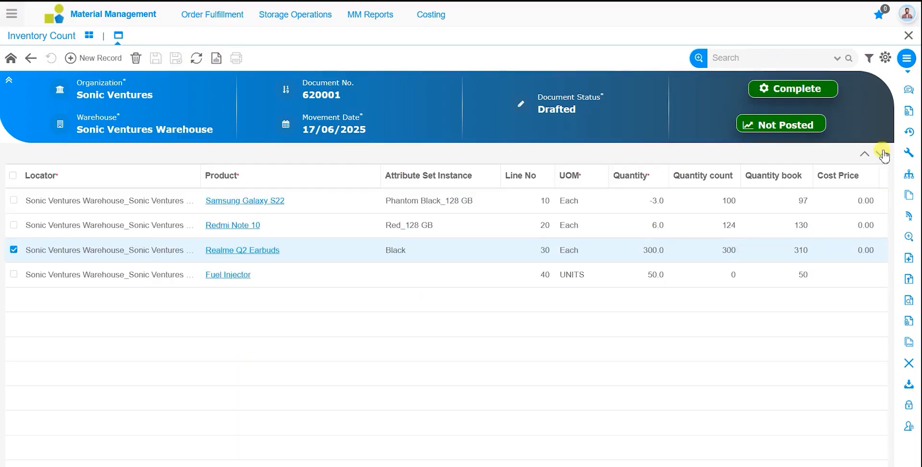
{"action": "left_click", "coordinate": [475, 276]}
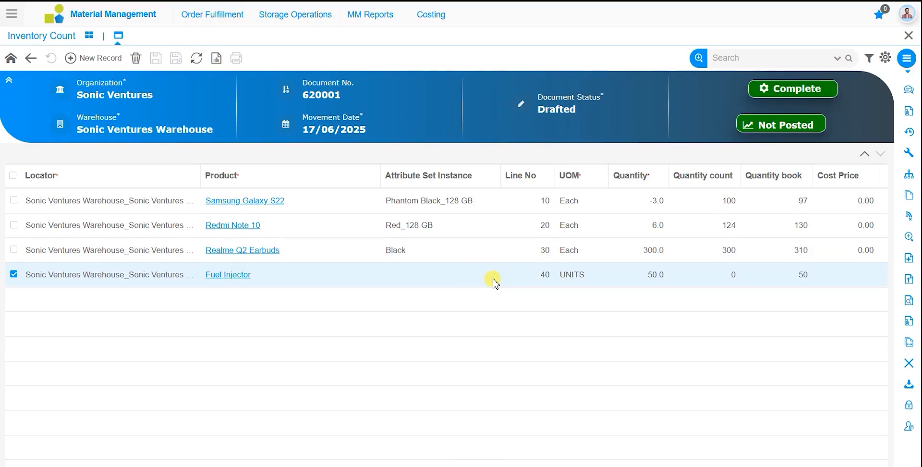
{"action": "left_click", "coordinate": [136, 57]}
{"action": "left_click", "coordinate": [456, 279]}
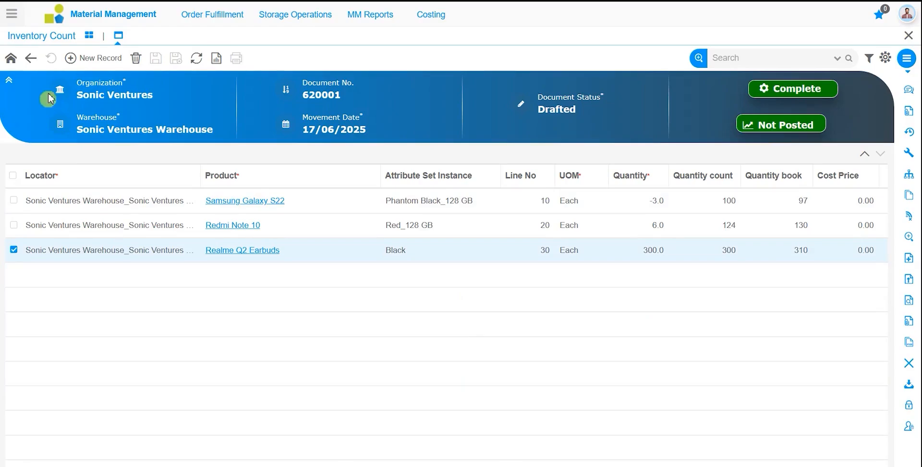
- Return to the inventory count header and complete the document
{"action": "left_click", "coordinate": [12, 58]}
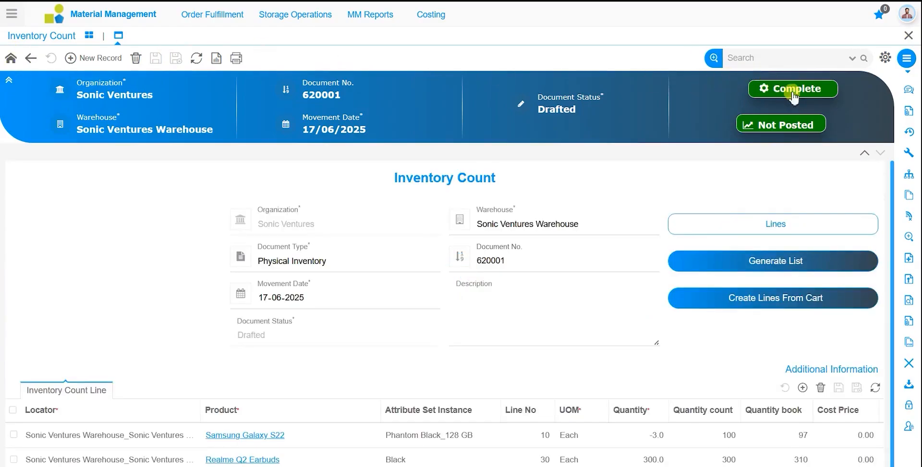
{"action": "left_click", "coordinate": [769, 88]}
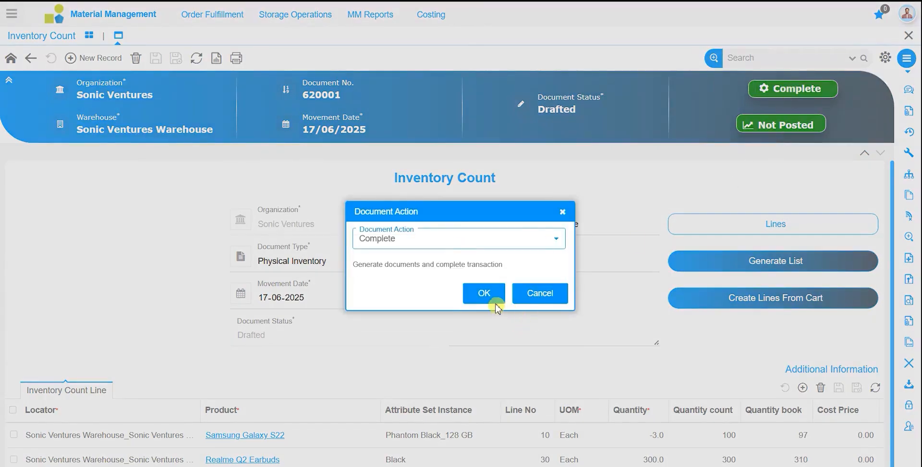
{"action": "left_click", "coordinate": [479, 294]}
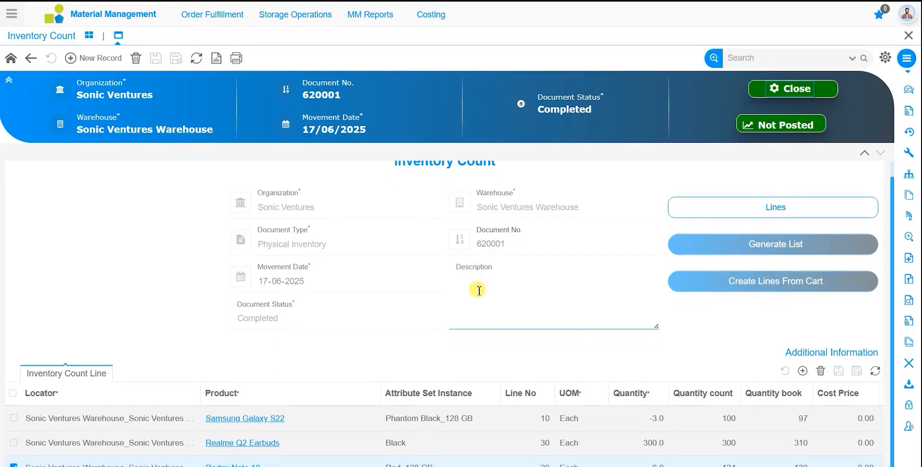
- Open the count's Sonic Ventures Warehouse record and check the on-hand stock in its Sonic Ventures Locator
{"action": "left_click", "coordinate": [540, 257]}
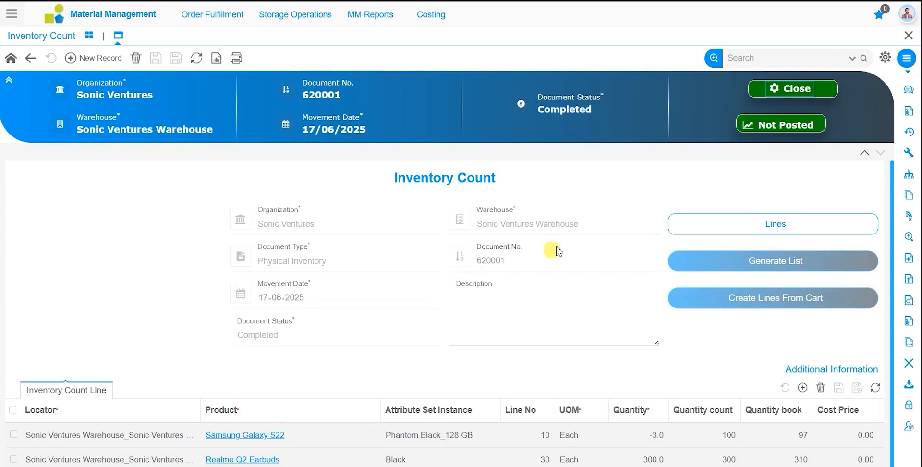
{"action": "left_click", "coordinate": [652, 223]}
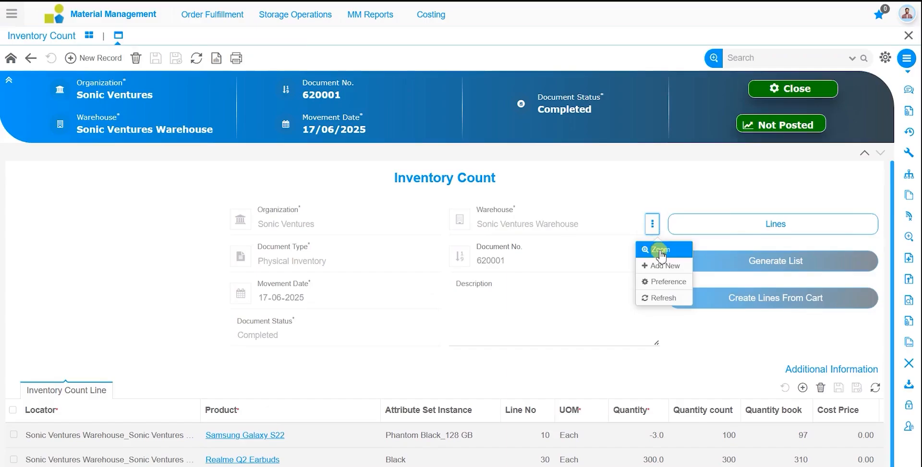
{"action": "left_click", "coordinate": [661, 250]}
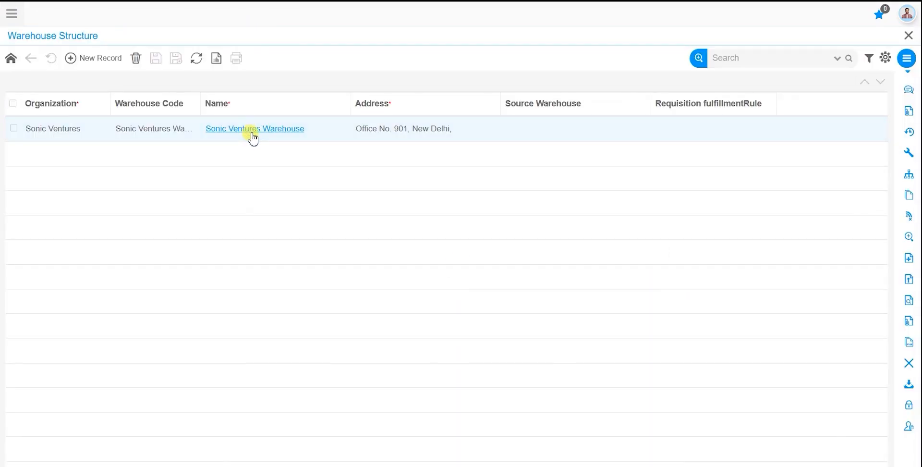
{"action": "left_click", "coordinate": [252, 135]}
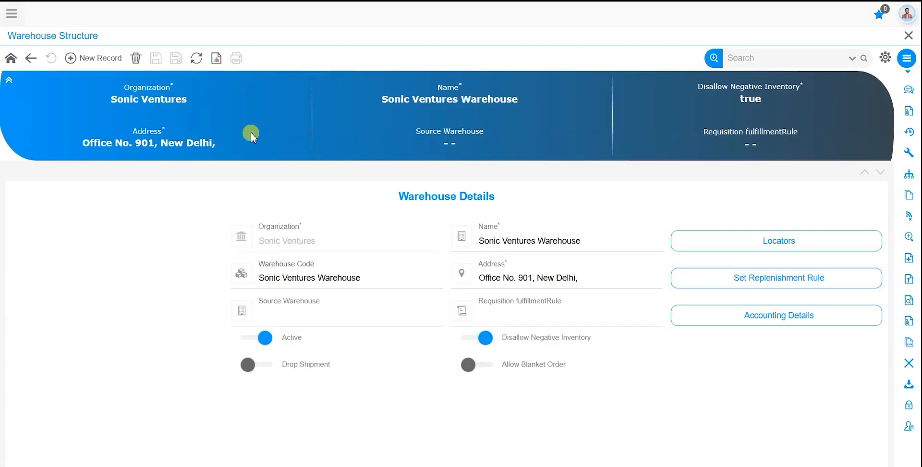
{"action": "left_click", "coordinate": [798, 248]}
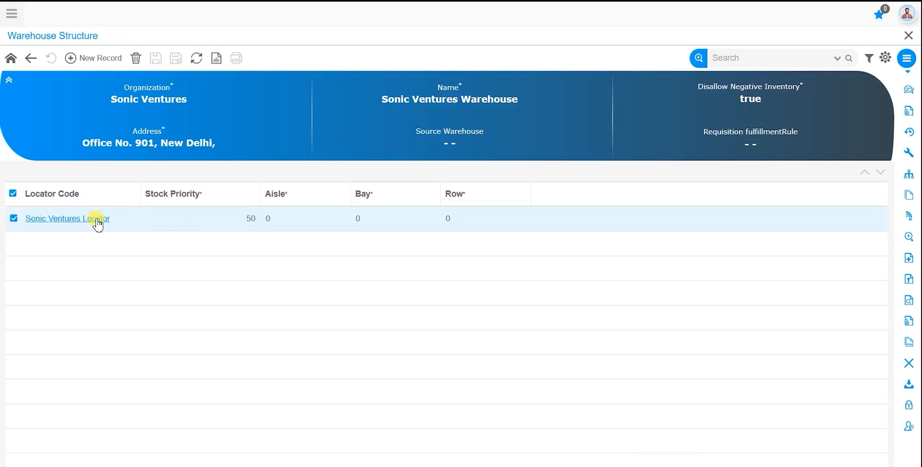
{"action": "left_click", "coordinate": [97, 221]}
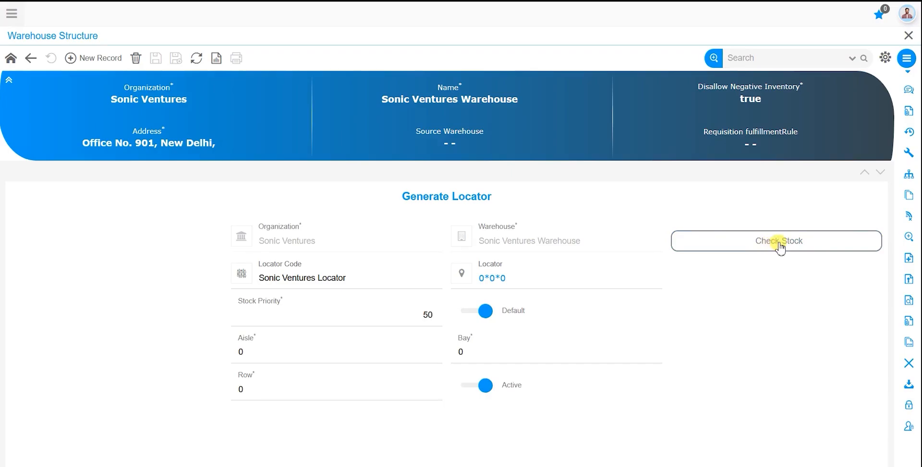
{"action": "left_click", "coordinate": [779, 245]}
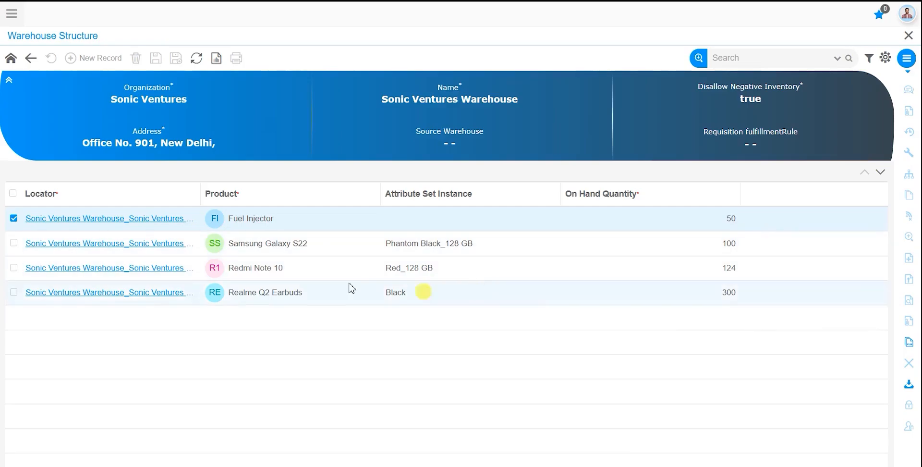
- Return to the completed inventory count, post the document to accounting, and dismiss the posting notice
{"action": "left_click", "coordinate": [138, 259]}
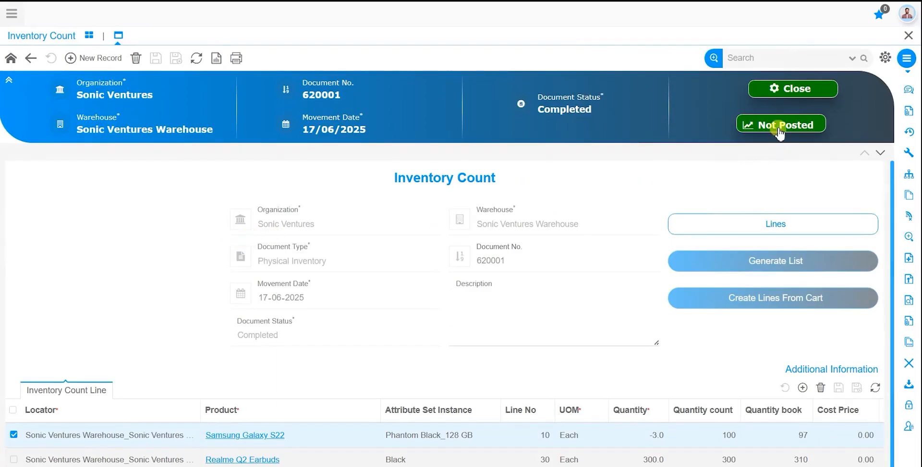
{"action": "left_click", "coordinate": [781, 129]}
{"action": "left_click", "coordinate": [451, 287]}
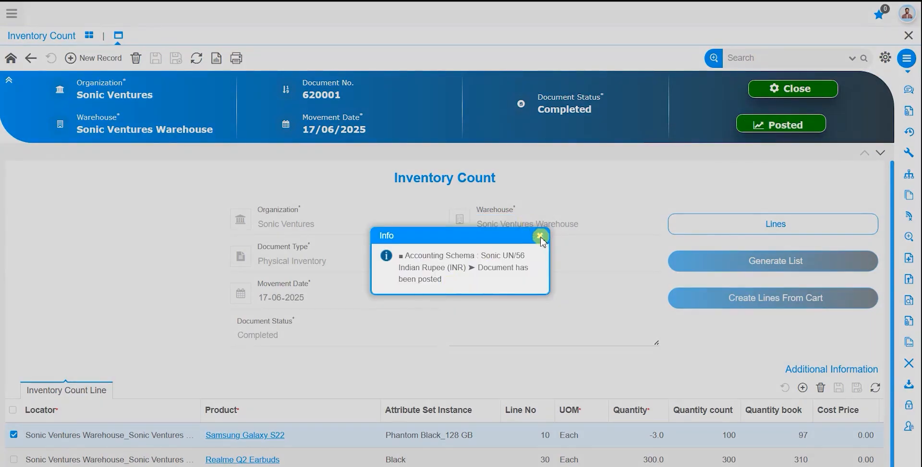
{"action": "left_click", "coordinate": [540, 236]}
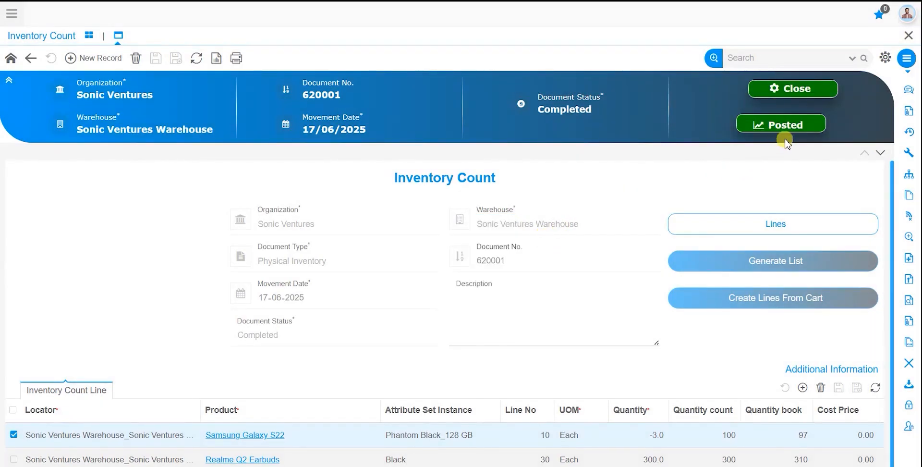
- View the posted accounting entries of the inventory count, widening the Account, Accounted Debit and Accounted Credit columns to read them
{"action": "left_click", "coordinate": [790, 125]}
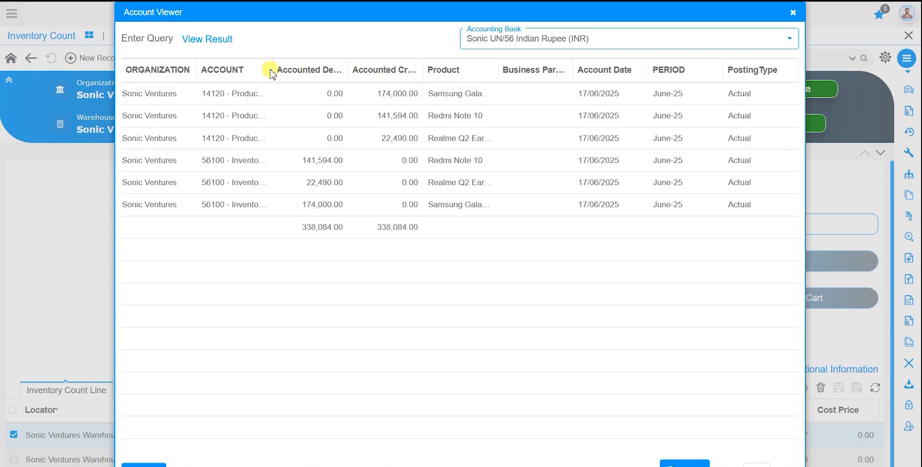
{"action": "left_click_drag", "start_coordinate": [269, 70], "coordinate": [340, 85]}
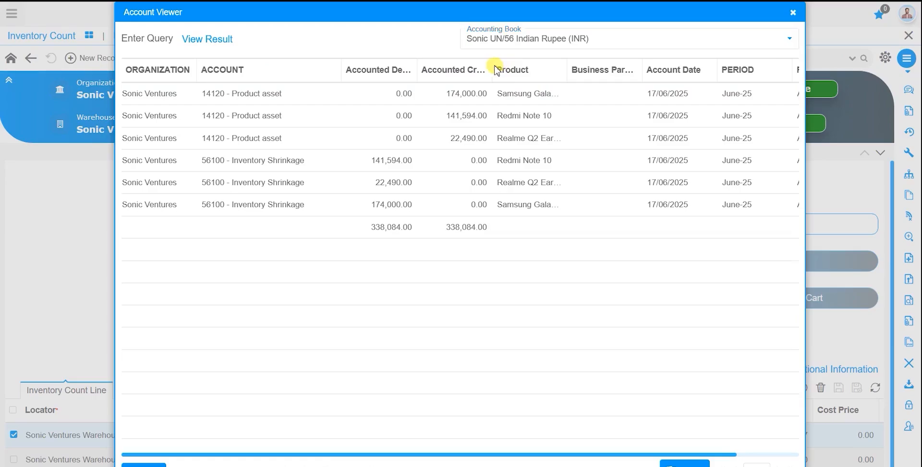
{"action": "left_click_drag", "start_coordinate": [491, 70], "coordinate": [550, 65]}
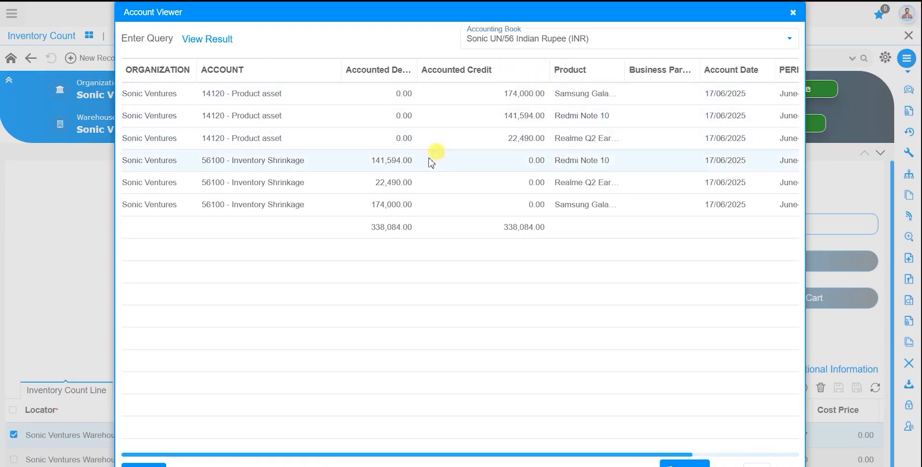
{"action": "left_click_drag", "start_coordinate": [418, 67], "coordinate": [433, 72]}
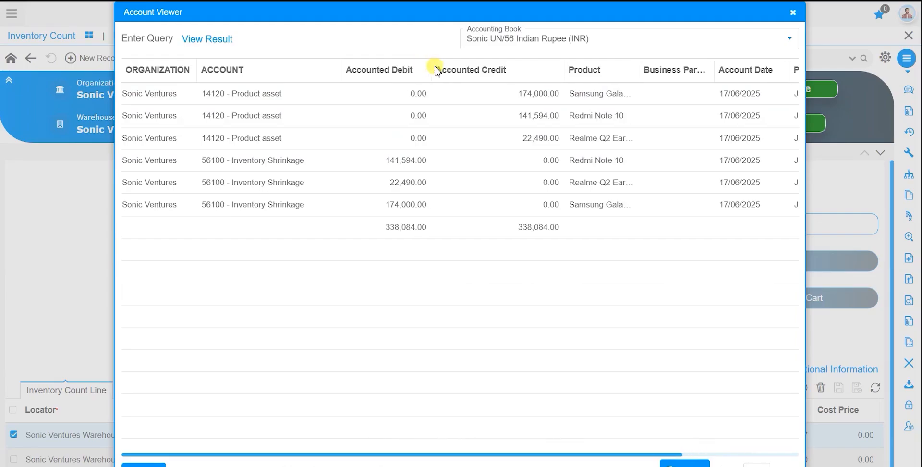